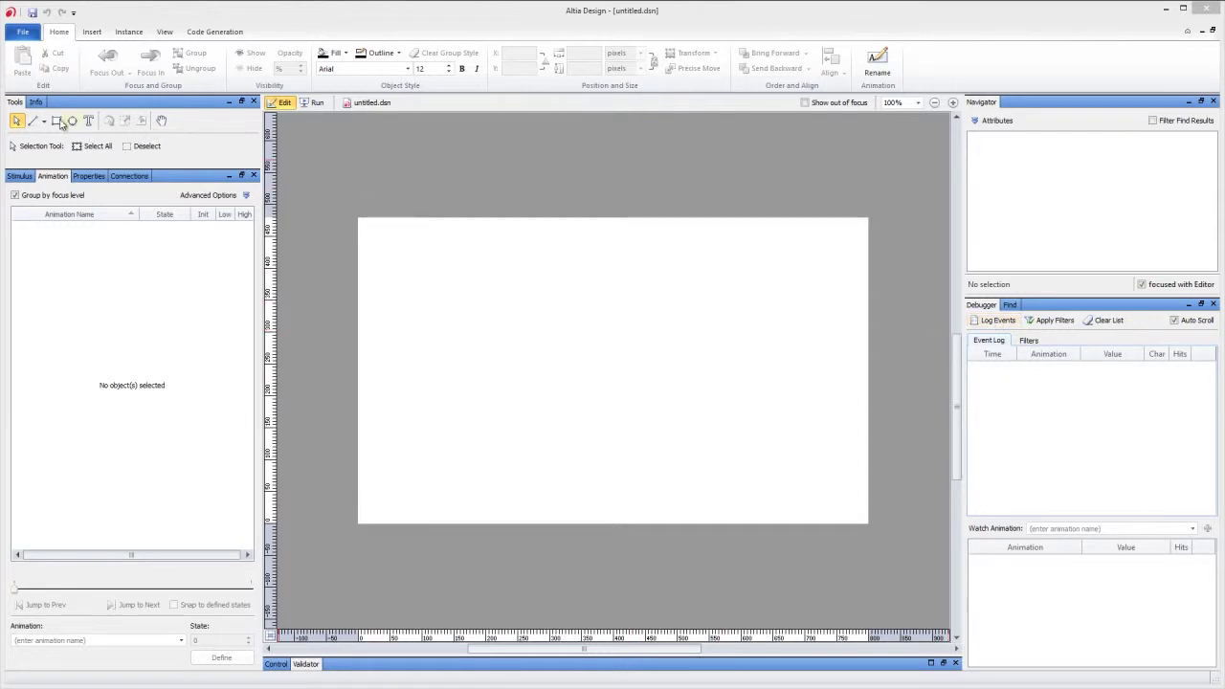
Draw a black rectangle, group it, and define a 'move' animation at state 0
click(57, 121)
drag(450, 269, 632, 371)
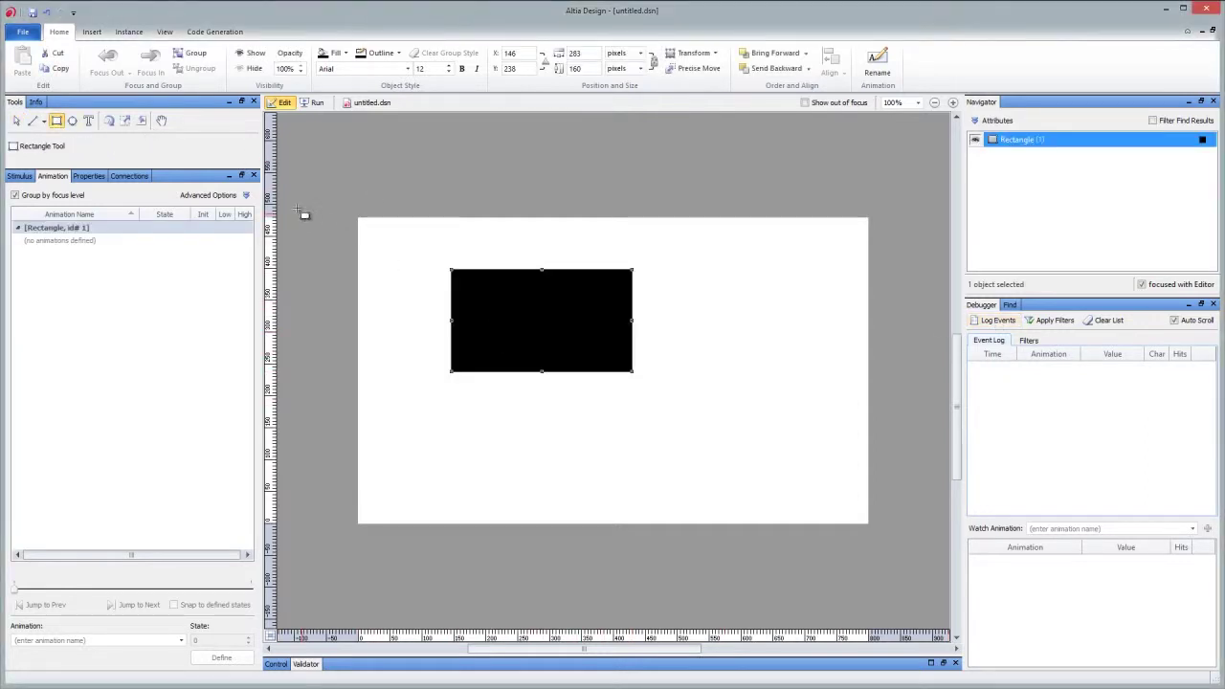
click(191, 54)
click(102, 638)
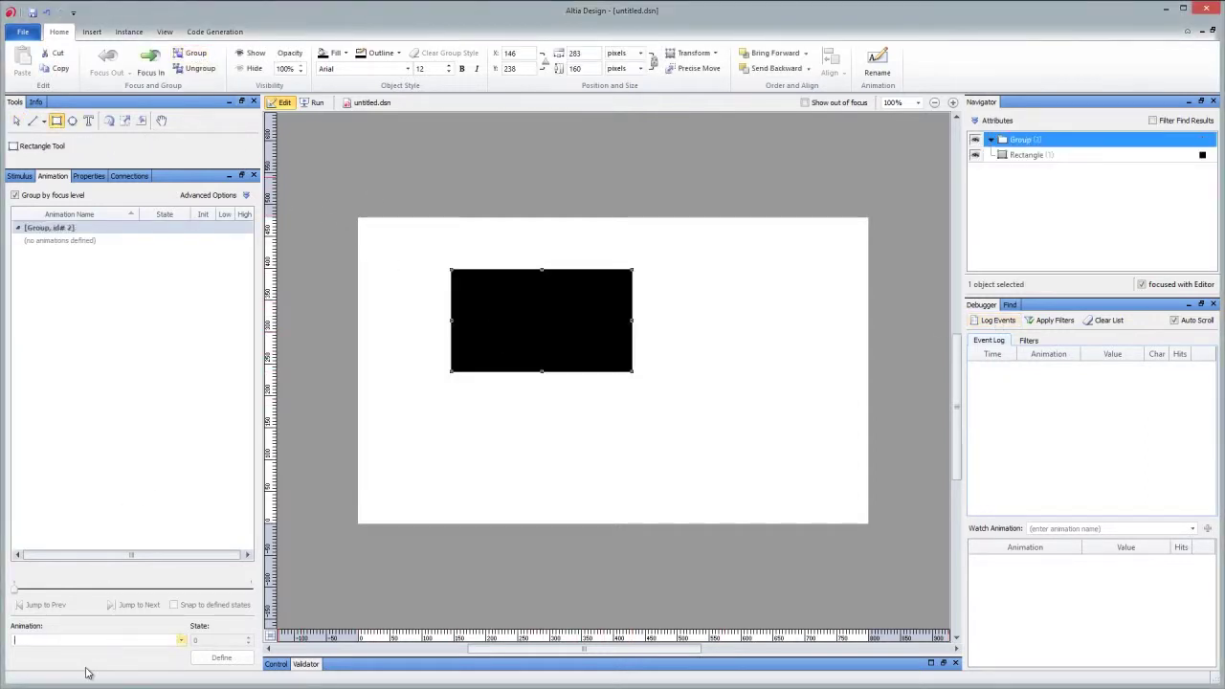
text(move)
click(201, 658)
Shift the rectangle right and down, record it as move state 100, and preview the slide
click(17, 121)
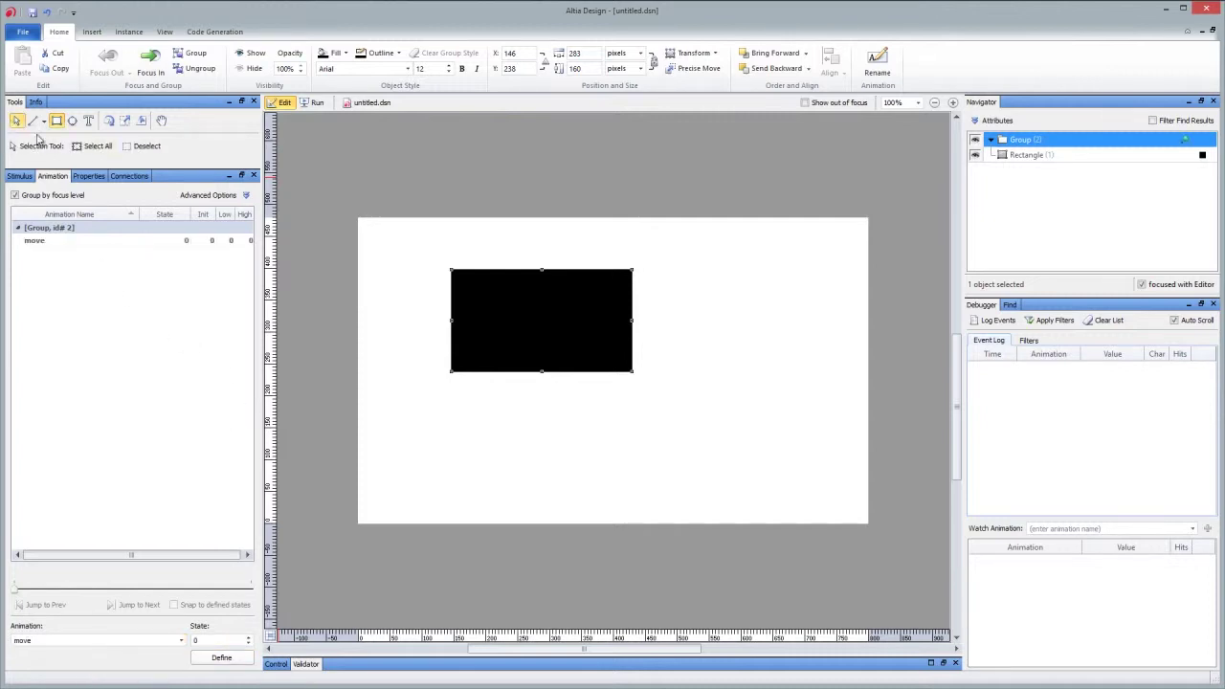
drag(501, 307, 641, 390)
click(248, 637)
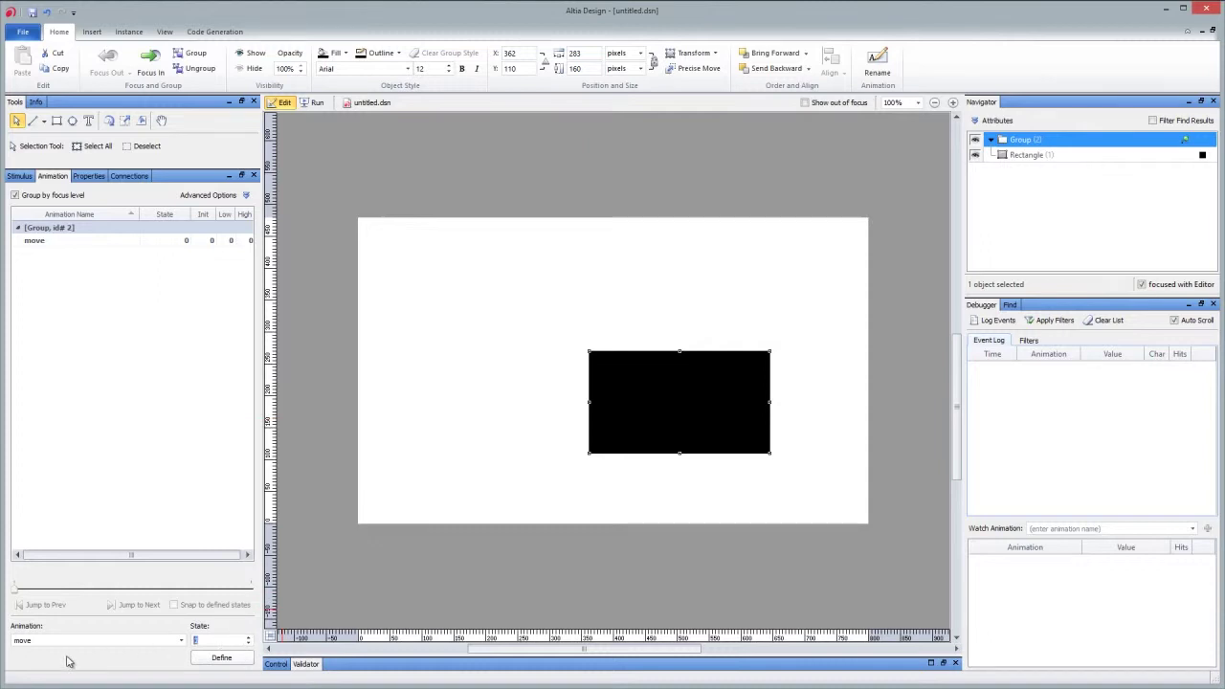
click(214, 657)
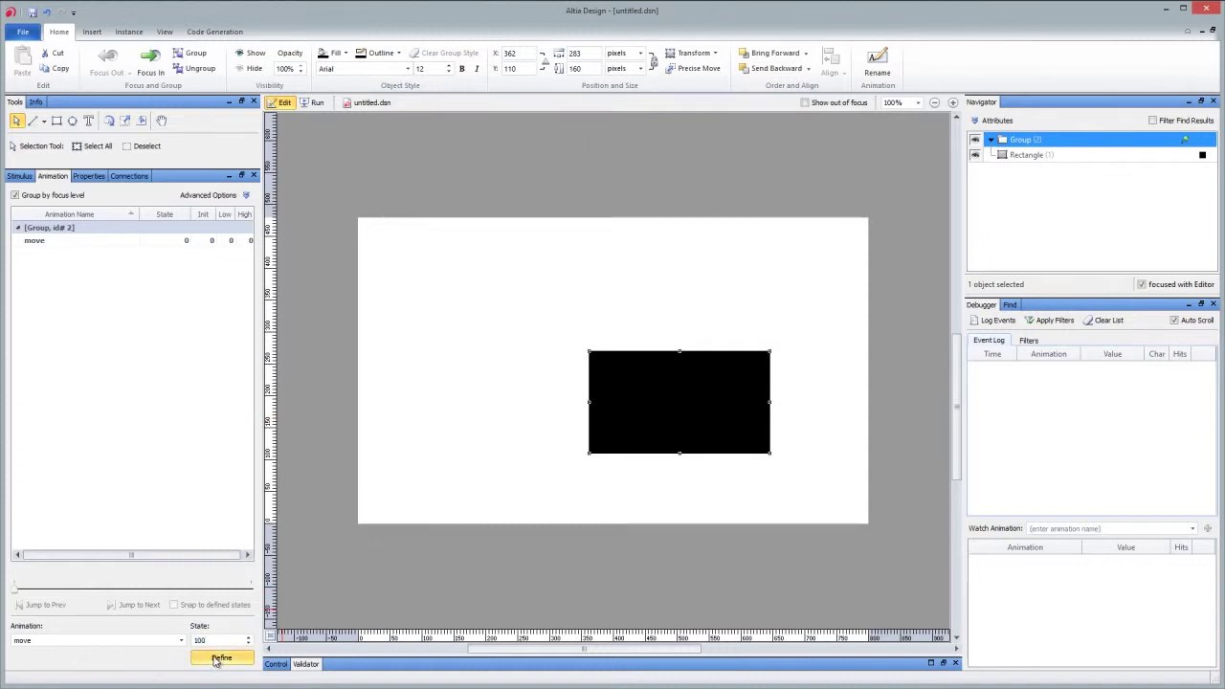
click(74, 242)
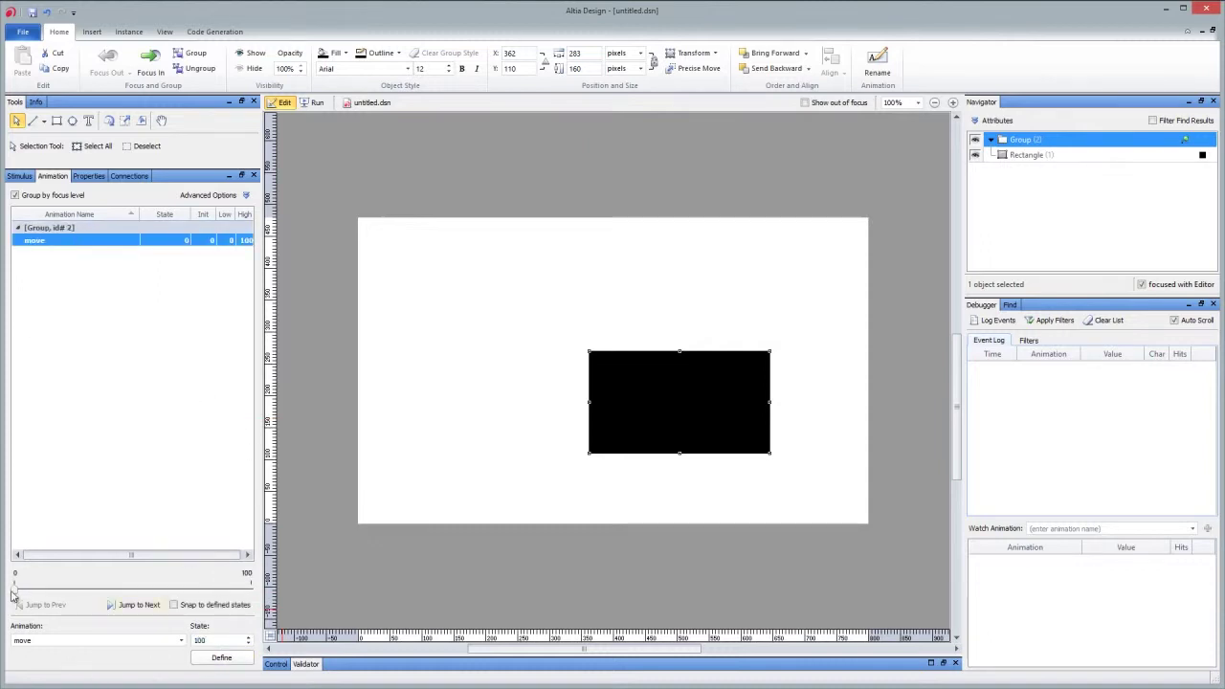
drag(12, 596, 103, 595)
Turn on debugger event logging and scrub the move animation back and forth to log move values
click(997, 321)
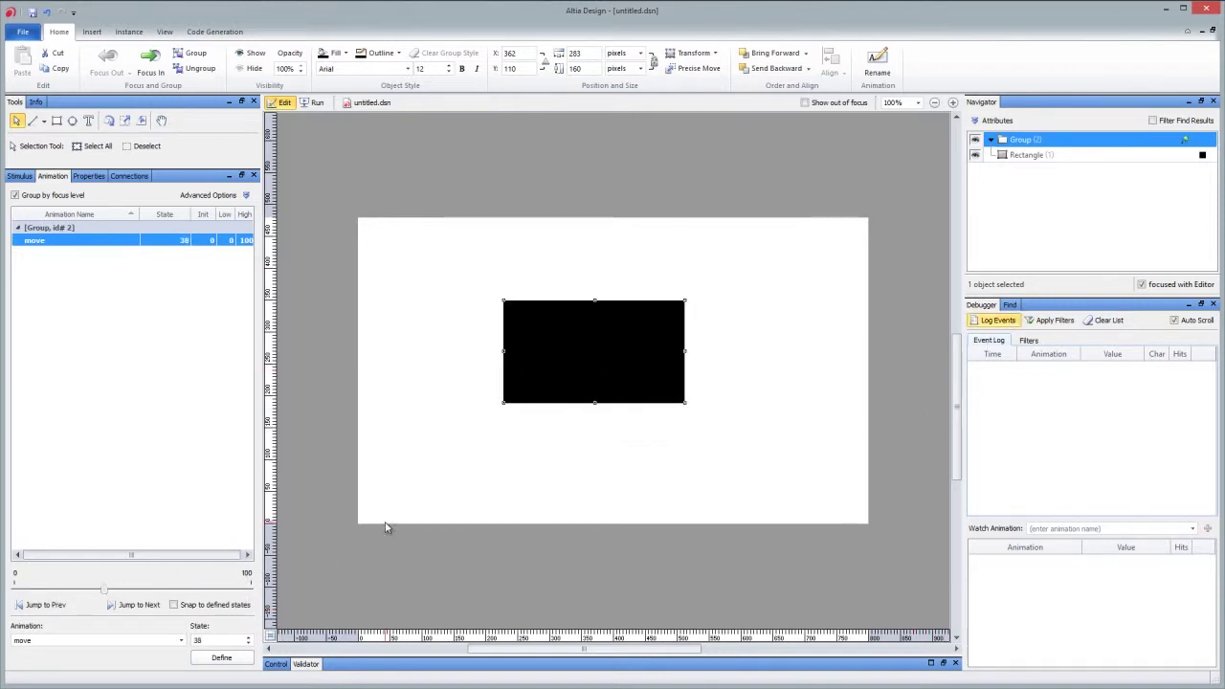
drag(103, 595, 252, 586)
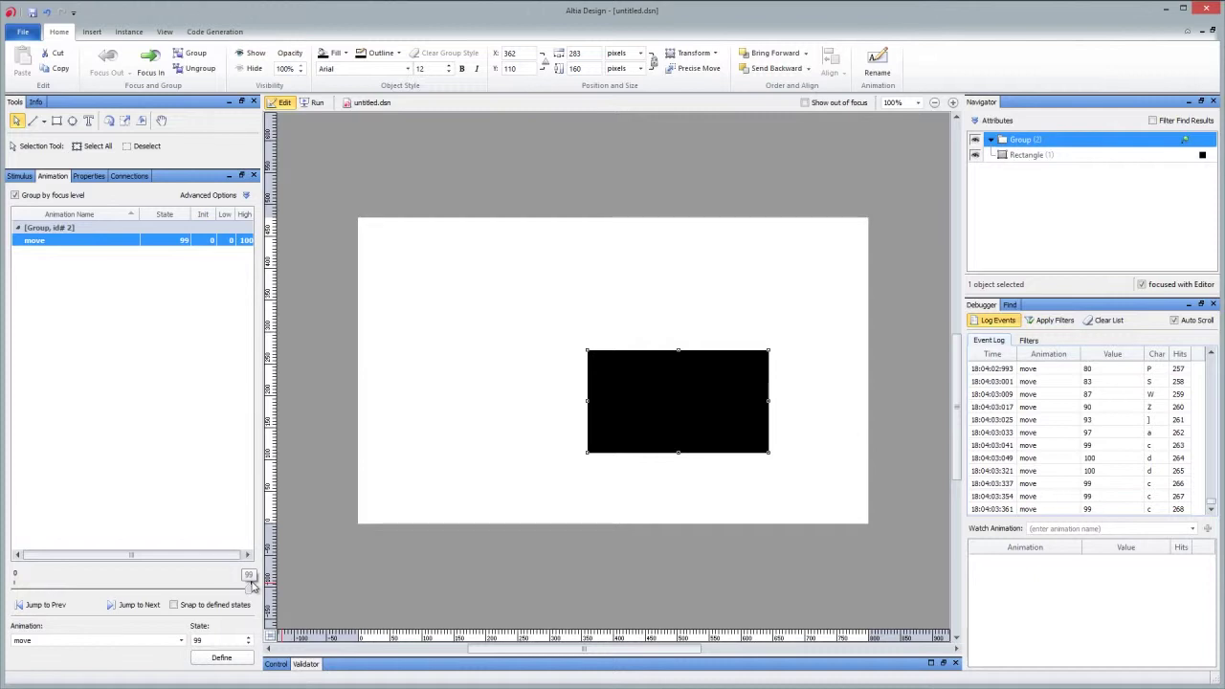
drag(252, 586, 77, 587)
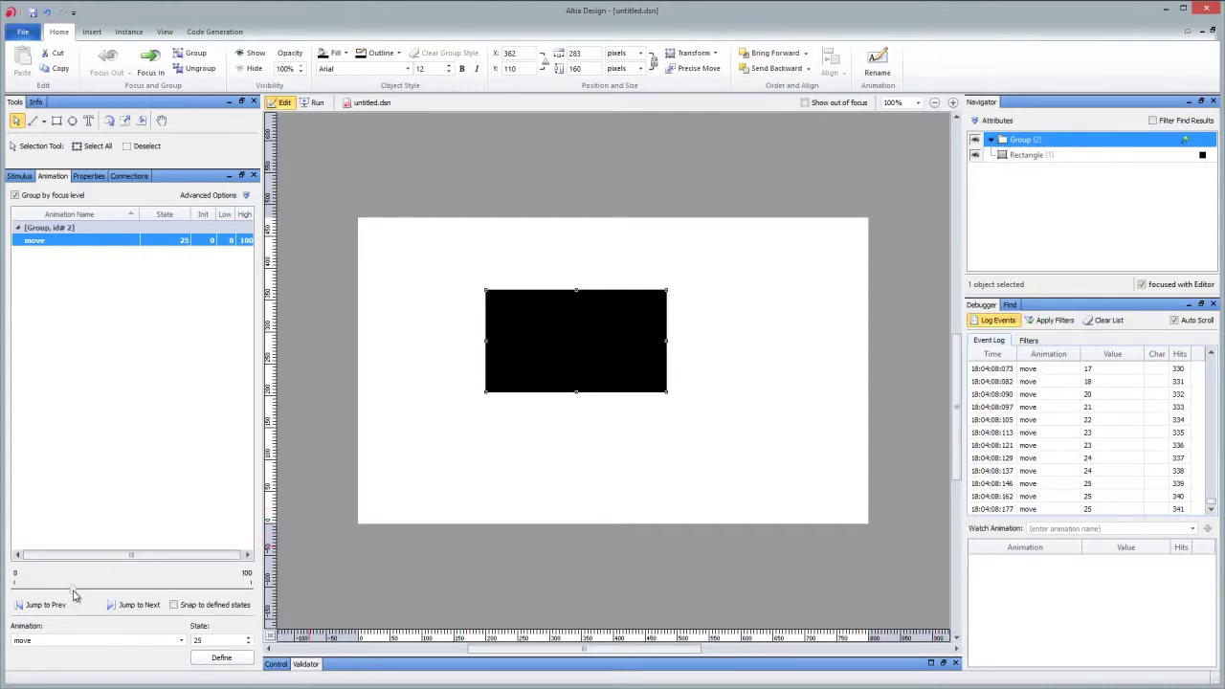
mouse_move(75, 595)
mouse_down()
mouse_move(105, 594)
mouse_move(17, 593)
mouse_move(249, 585)
mouse_move(42, 598)
mouse_move(211, 583)
mouse_move(19, 586)
mouse_move(207, 589)
mouse_move(21, 589)
mouse_move(173, 595)
mouse_move(12, 586)
mouse_move(167, 588)
mouse_move(74, 588)
mouse_up()
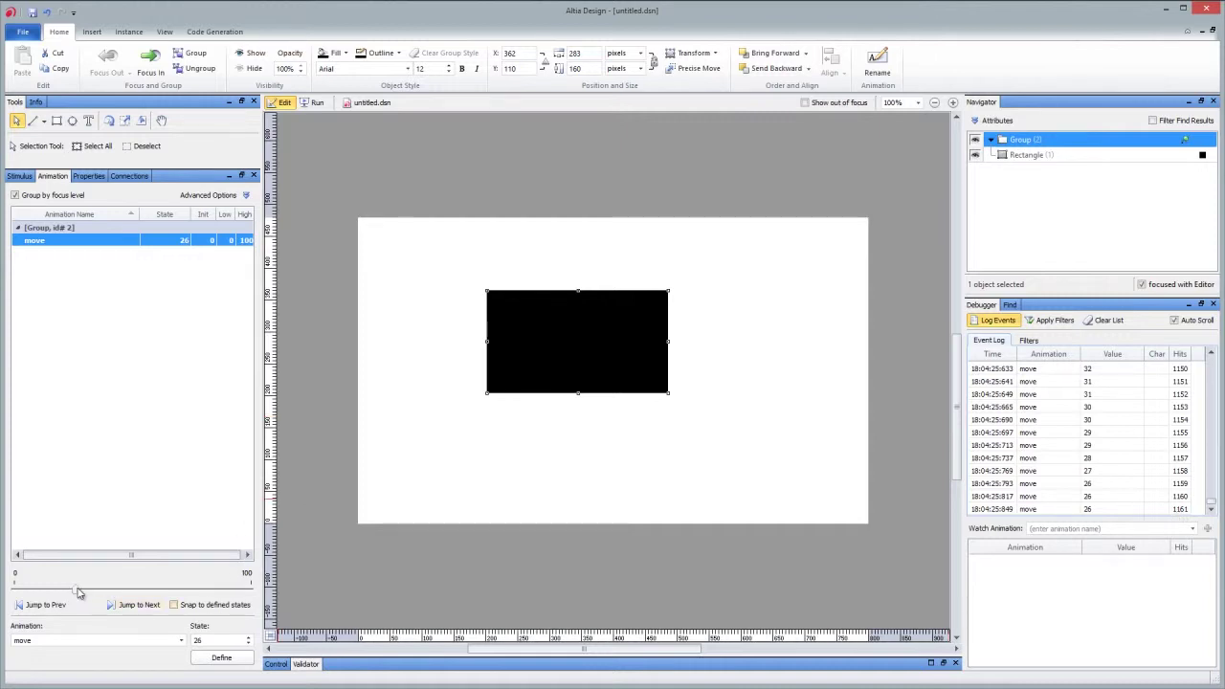
drag(79, 586, 109, 625)
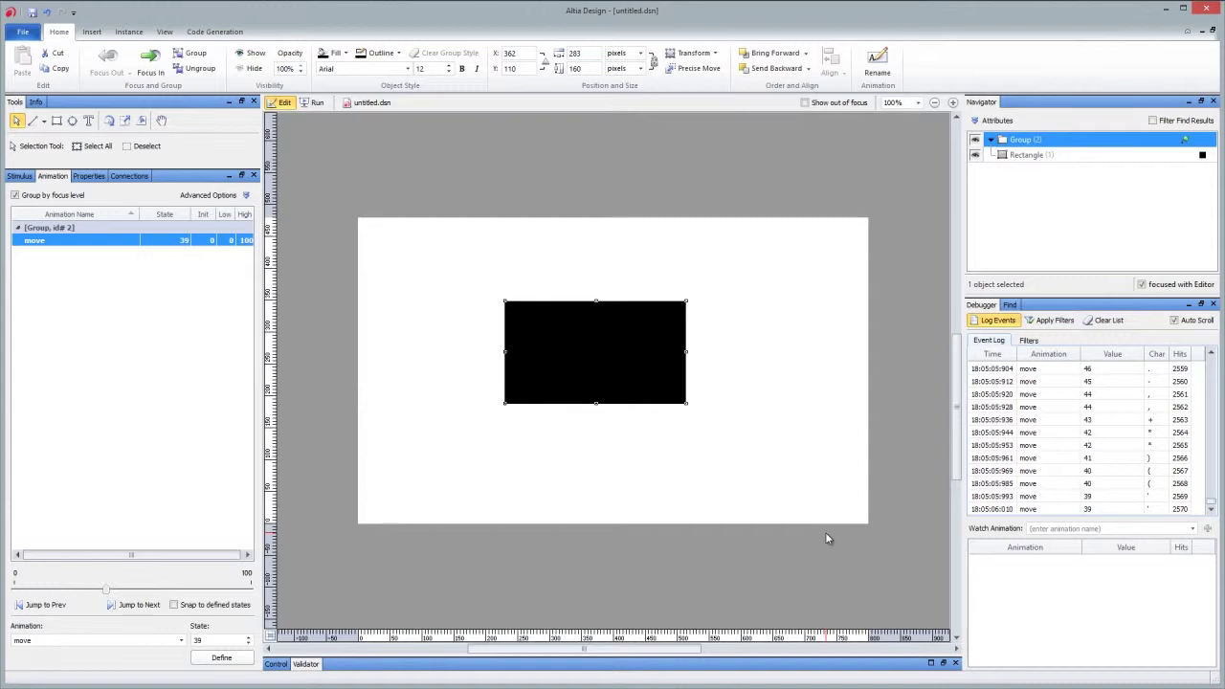
click(1028, 340)
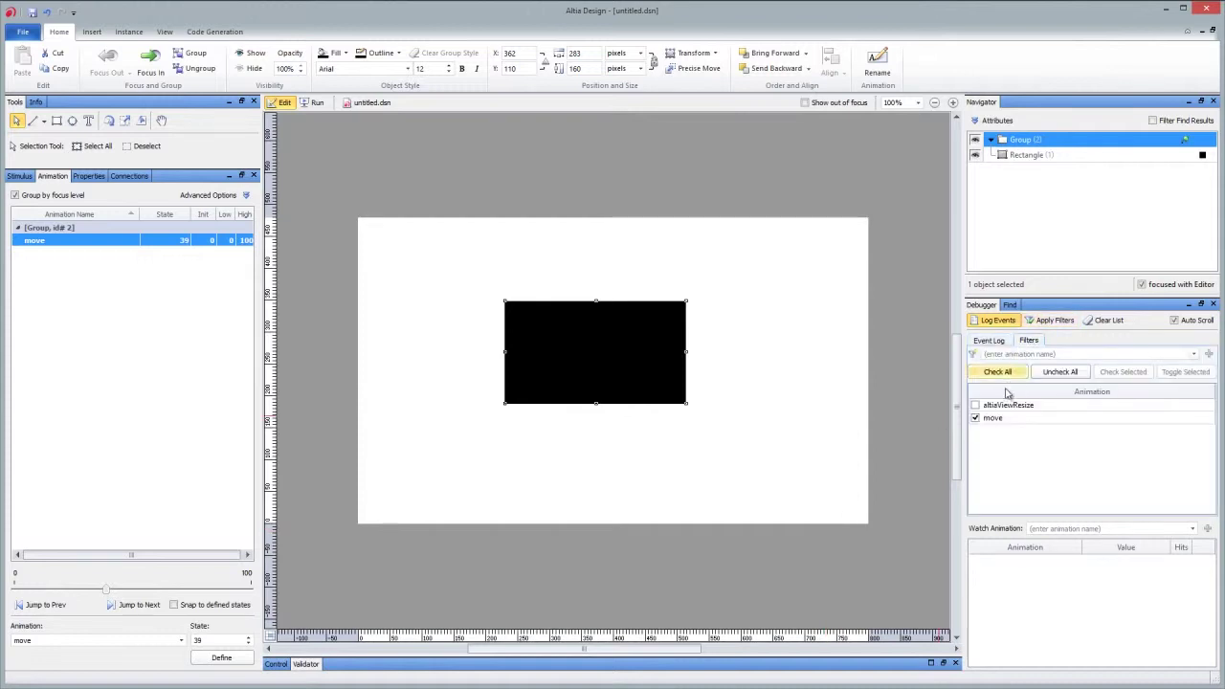
Select the rectangle drawing tool for a second shape
click(57, 121)
Draw a tall black bar, group it, and define a 'spin' animation at state 0
drag(407, 329, 432, 502)
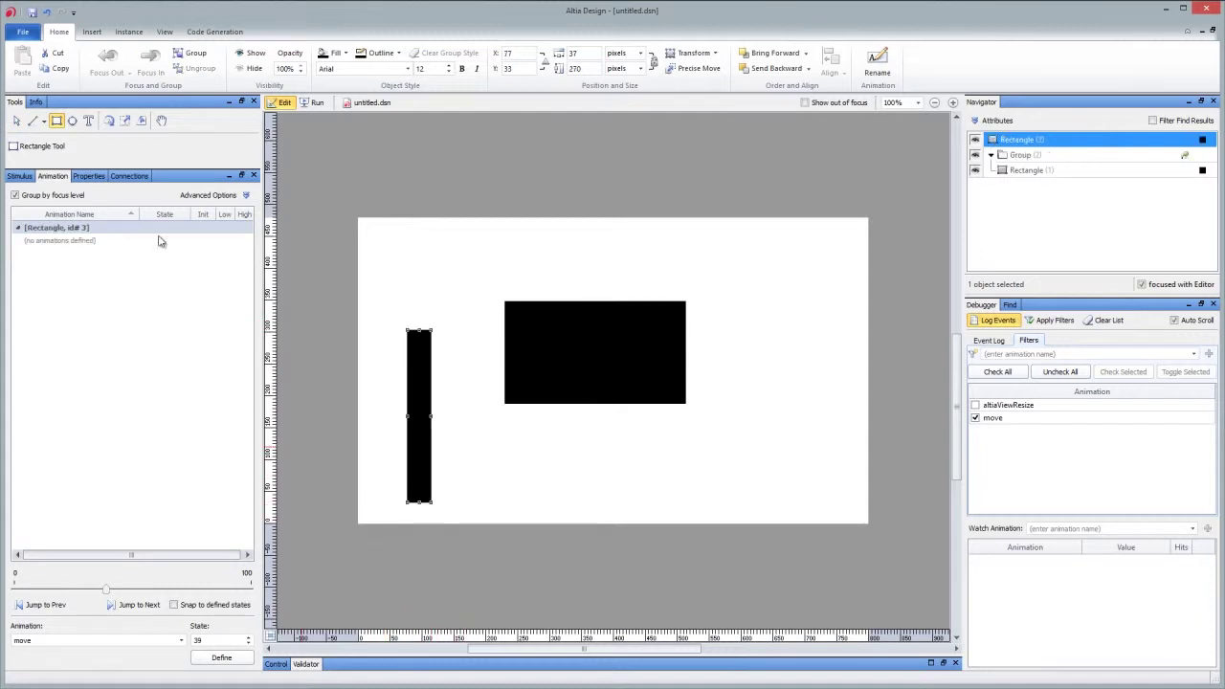
click(195, 58)
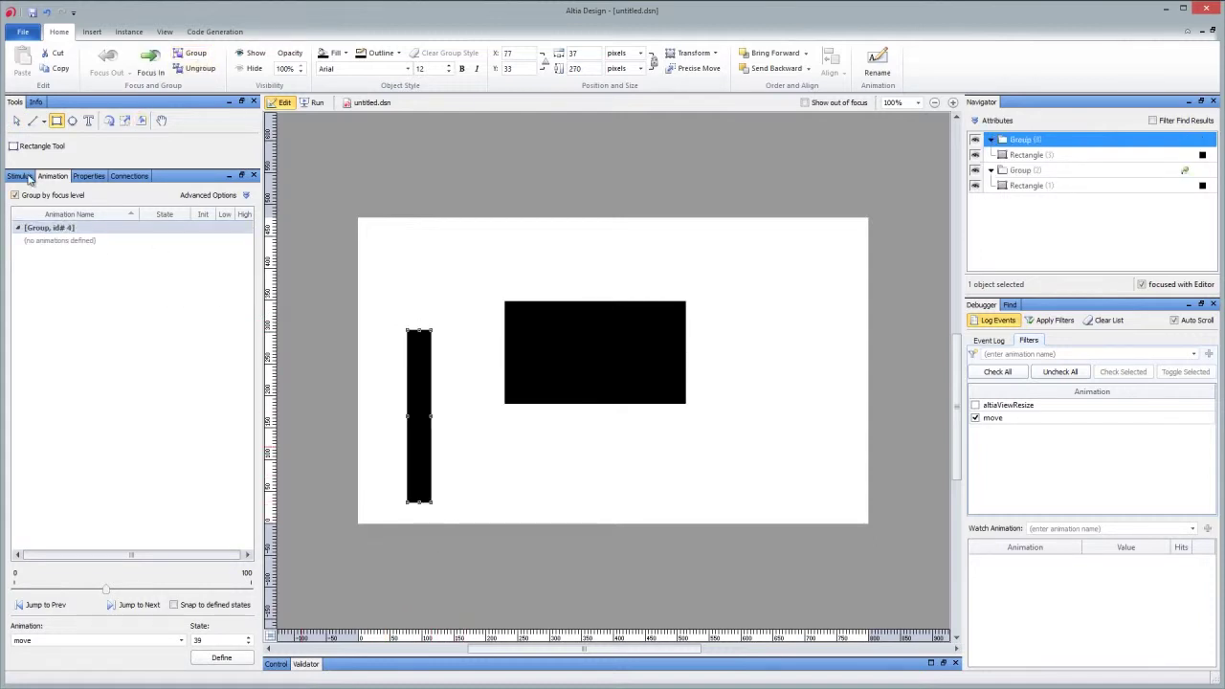
click(66, 639)
click(221, 658)
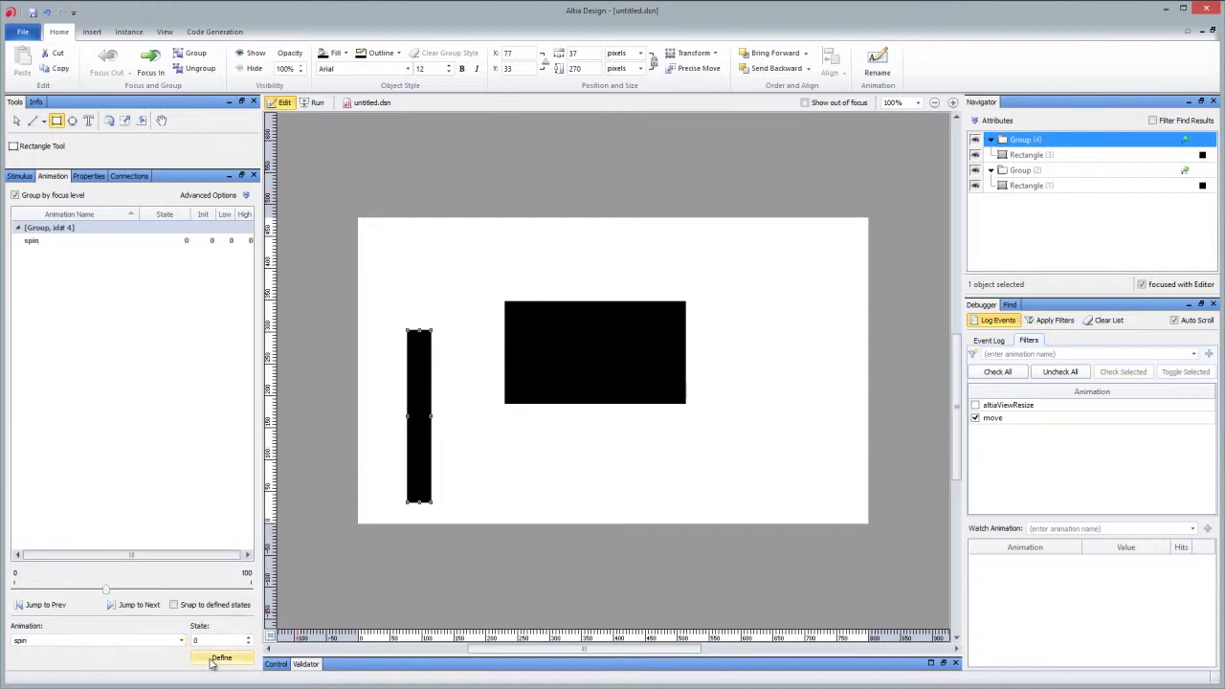
Rotate the bar with the Rotate tool, define another spin state, and preview spin at 54
click(110, 122)
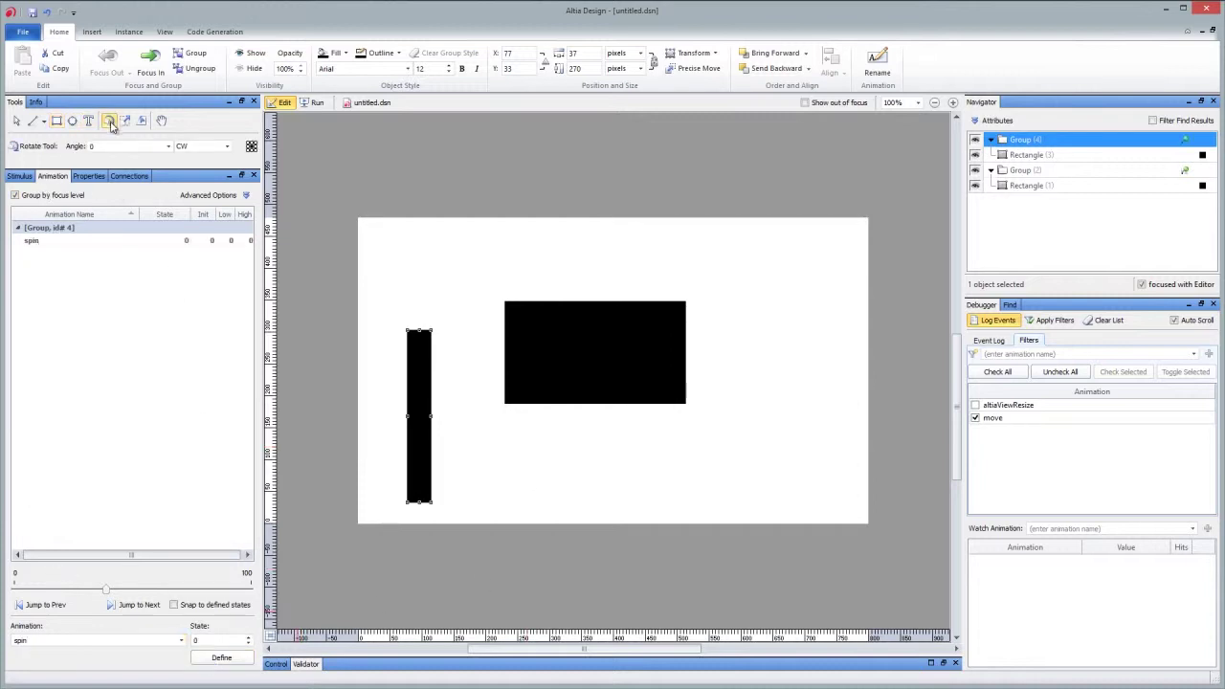
double_click(133, 147)
click(220, 639)
click(224, 657)
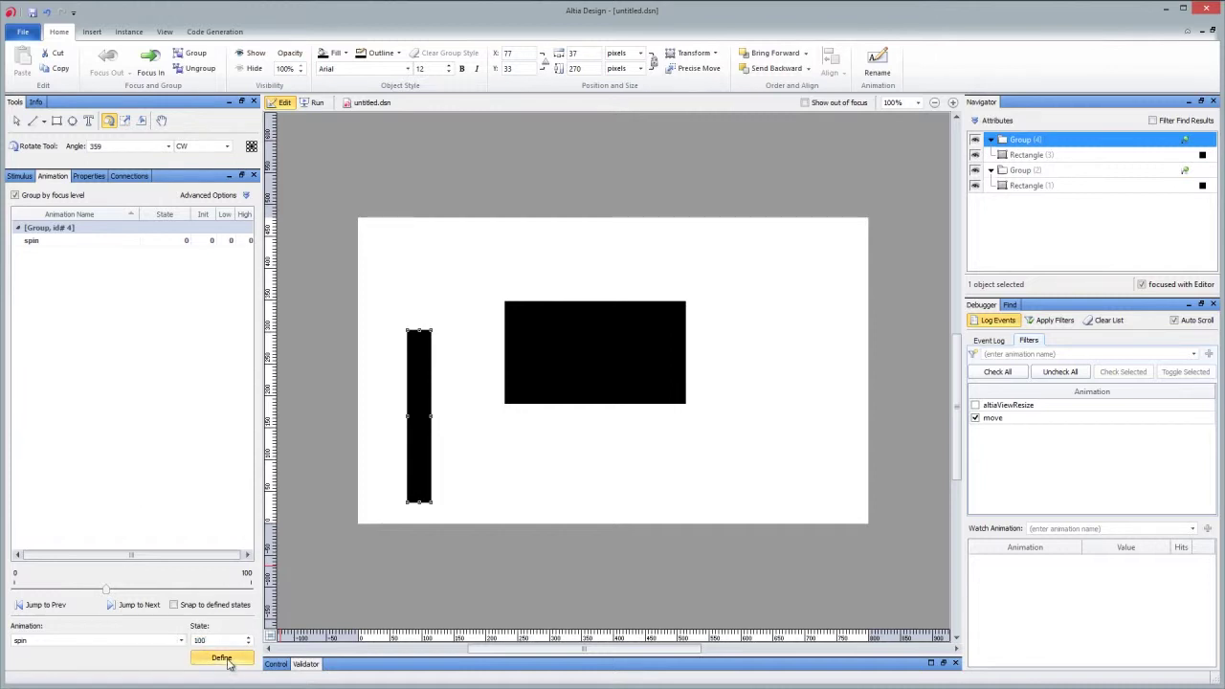
click(176, 241)
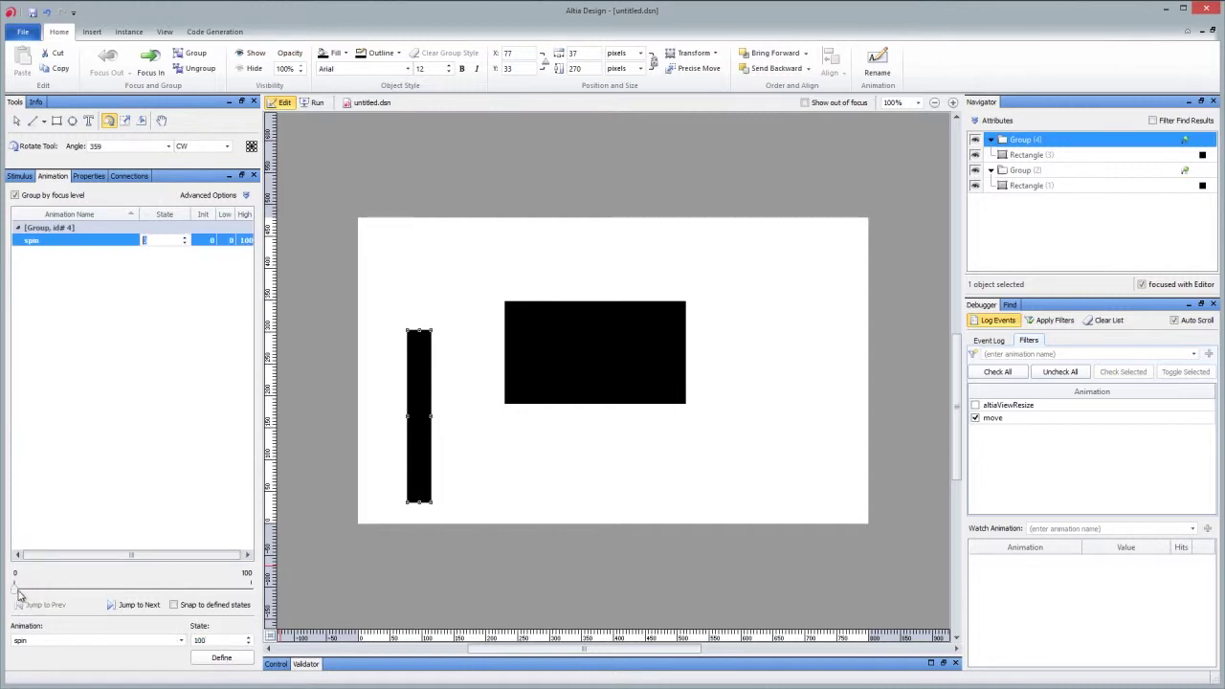
drag(23, 586, 151, 583)
Enter a 359° rotation angle and record the rotated bar as spin state 100
double_click(215, 639)
text(26)
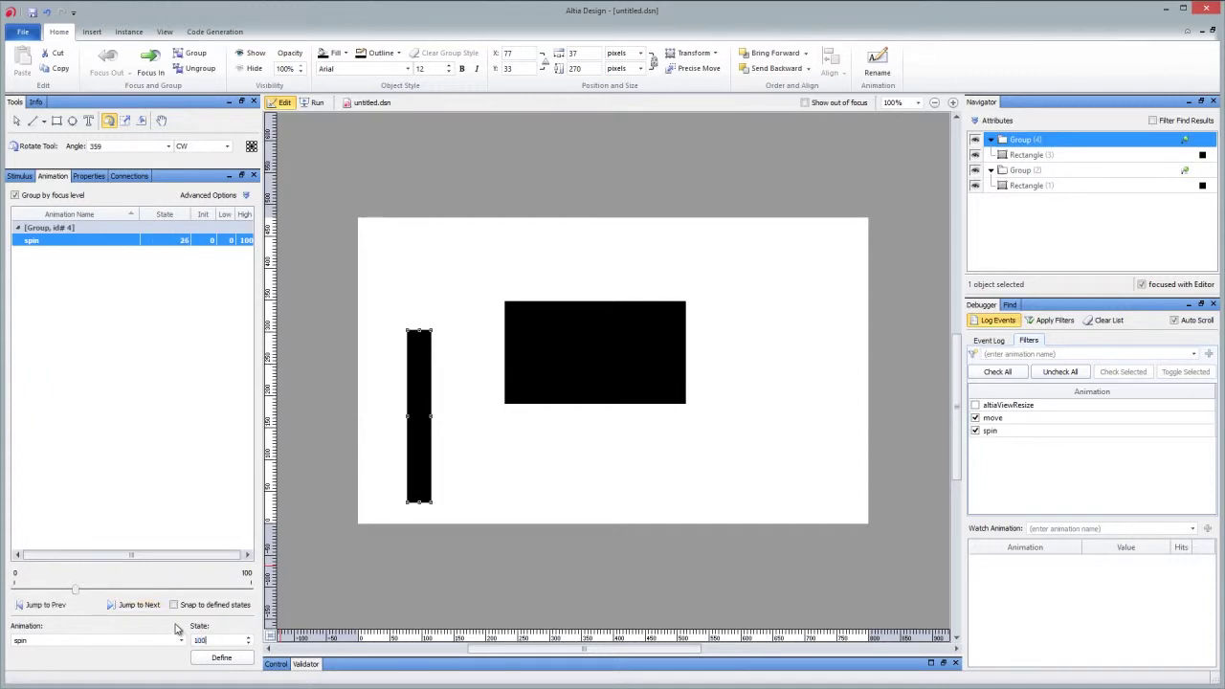
key(Return)
click(147, 146)
text(359)
key(Return)
click(220, 657)
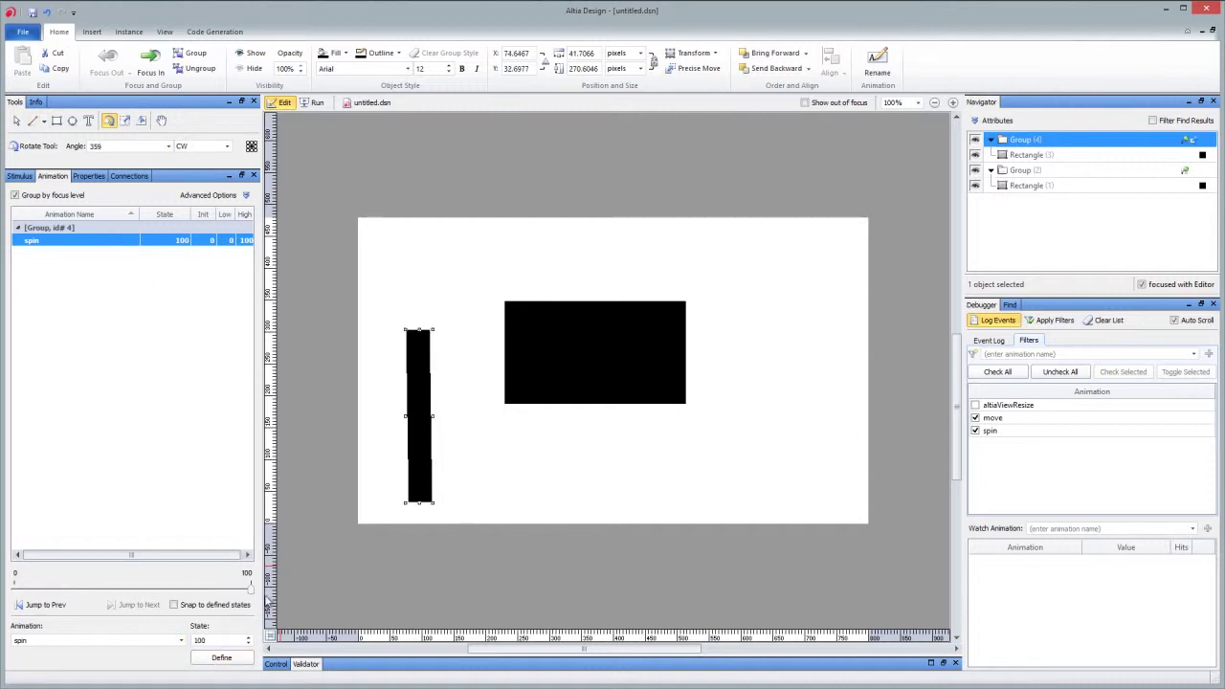
Scrub the spin animation with the event log showing to record spin events
mouse_move(251, 586)
mouse_down()
mouse_move(14, 586)
mouse_move(212, 587)
mouse_move(57, 585)
mouse_move(185, 593)
mouse_up()
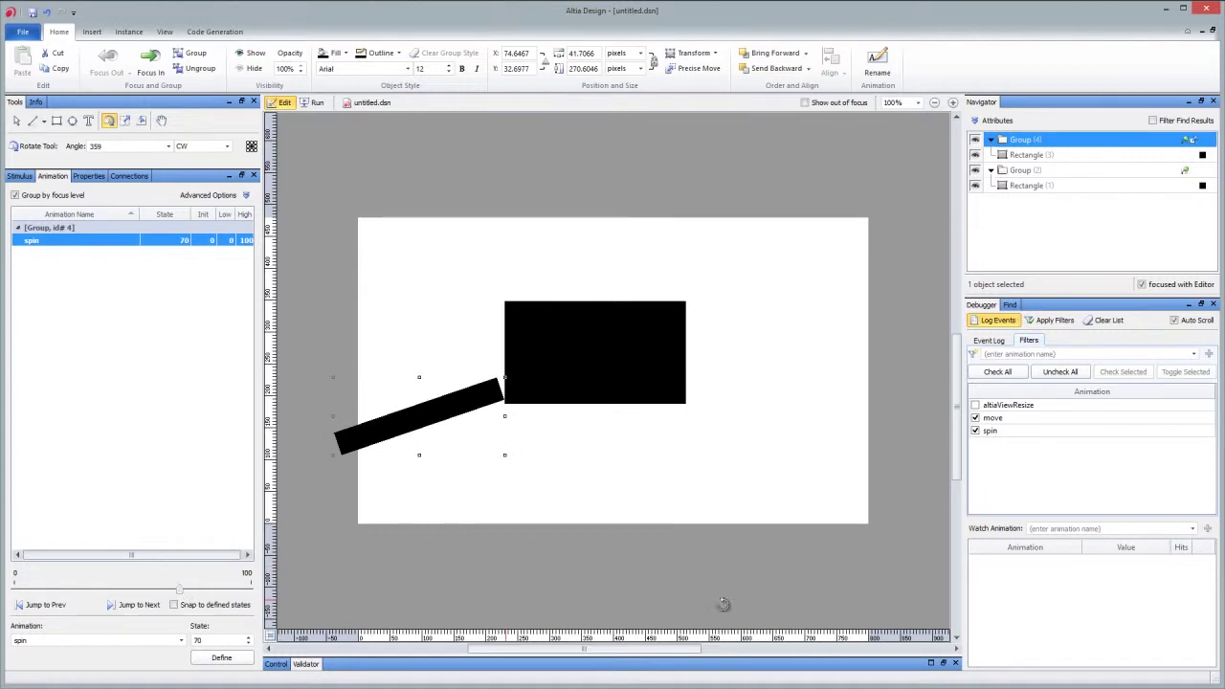
click(992, 341)
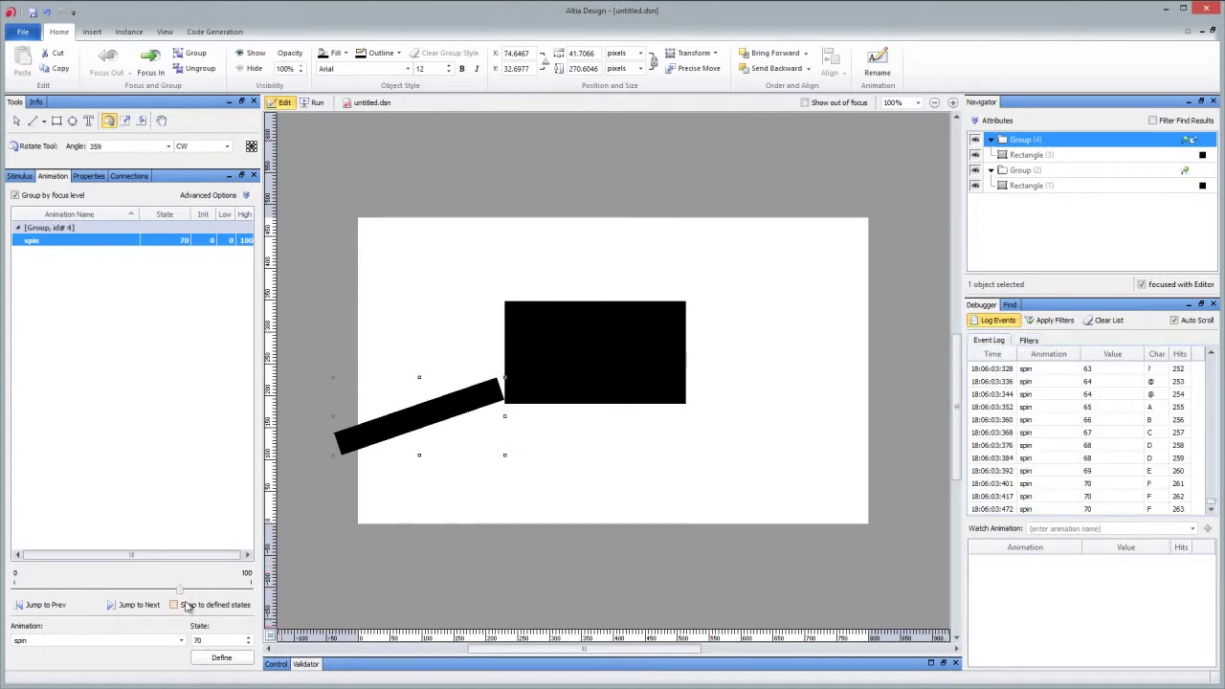
drag(181, 588, 156, 588)
Select the rectangle's group and drive the move animation to state 58, logging move events
click(614, 360)
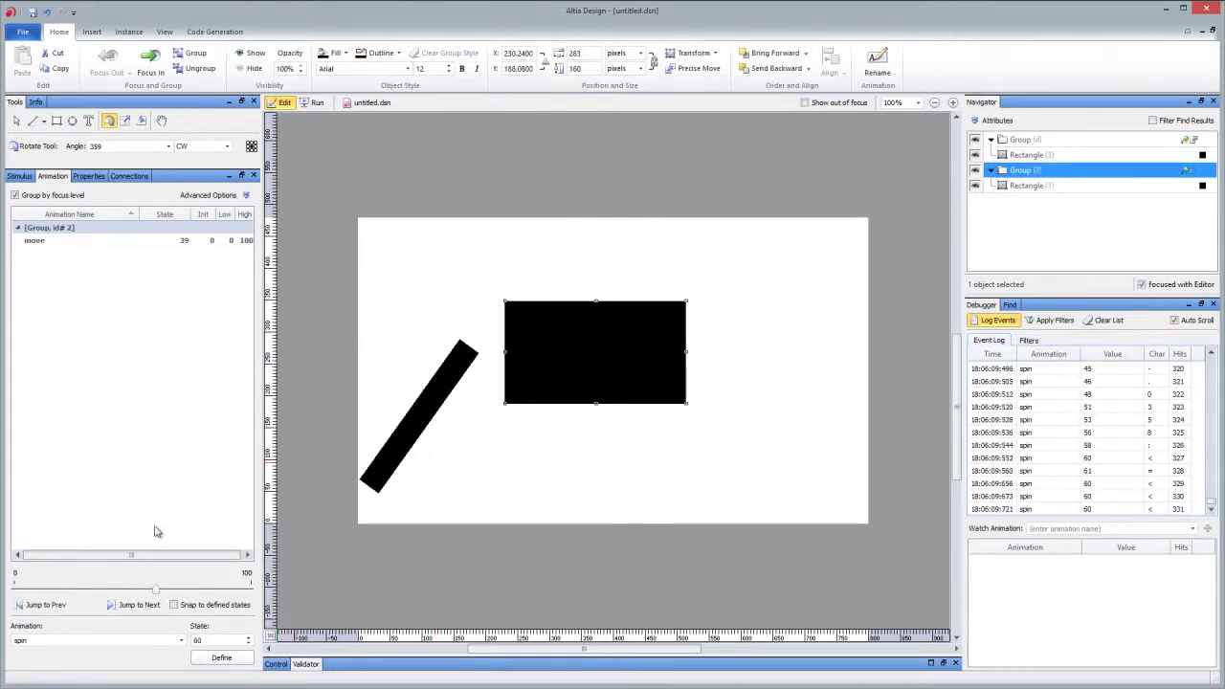
click(53, 244)
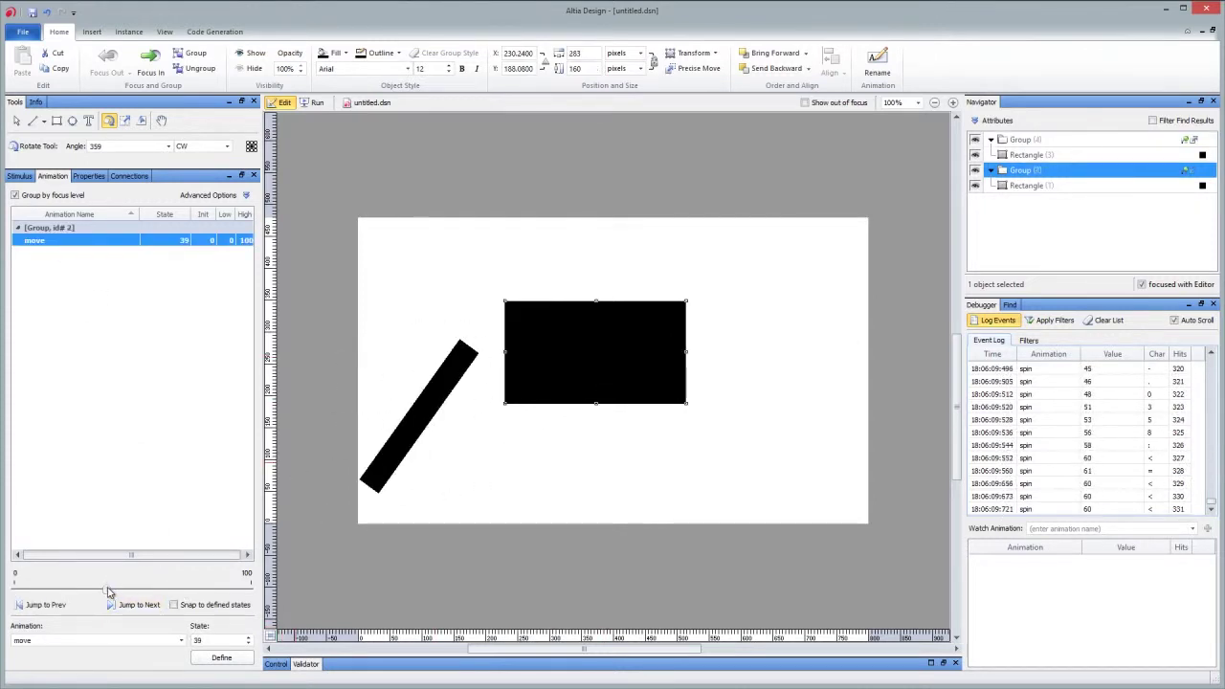
mouse_move(108, 592)
mouse_down()
mouse_move(226, 586)
mouse_move(55, 586)
mouse_move(108, 592)
mouse_up()
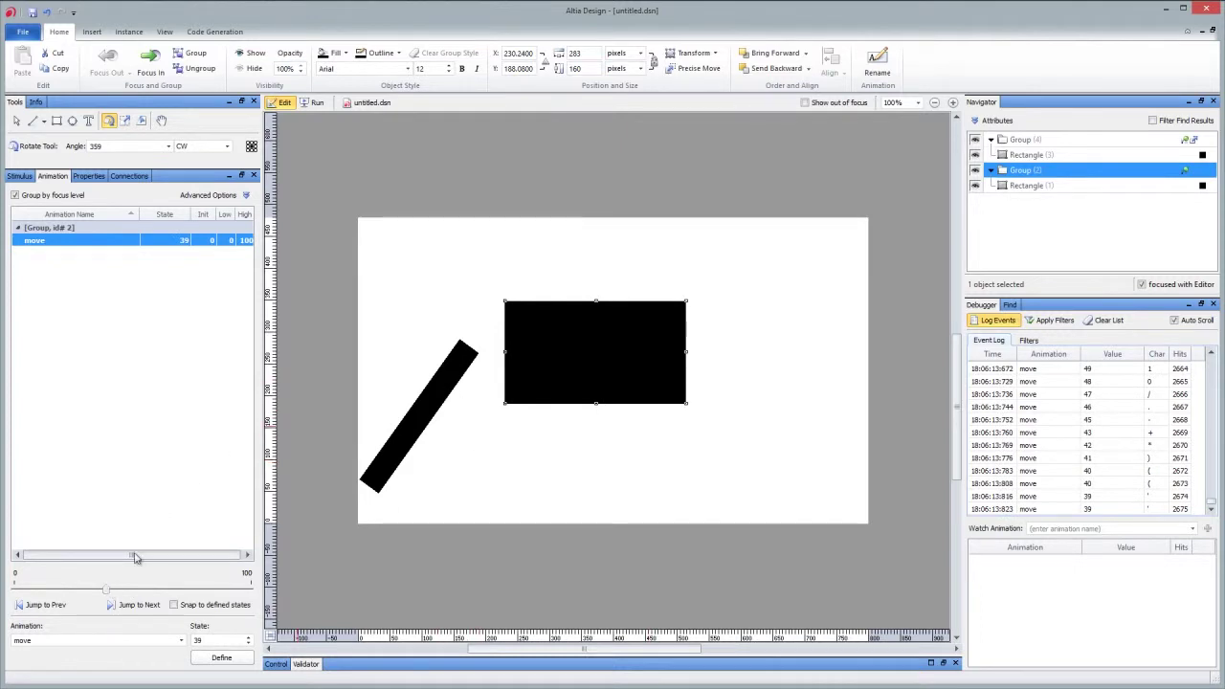
drag(108, 591, 149, 587)
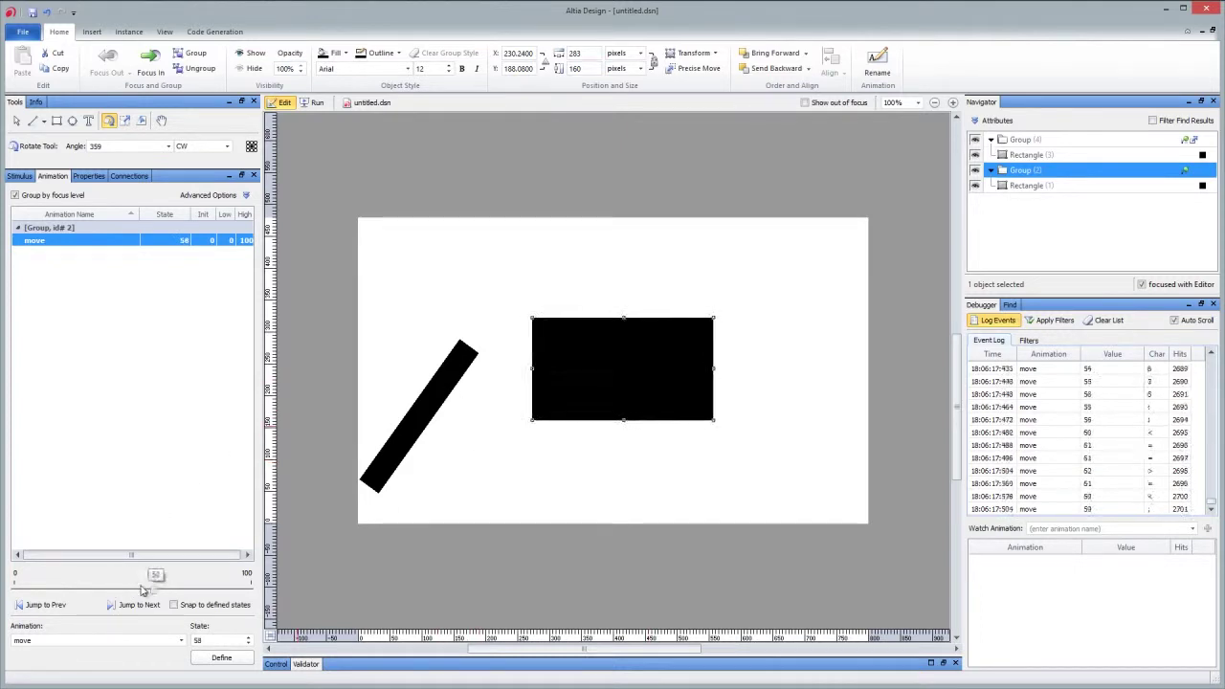
click(1029, 340)
Check spin in the filter list, apply filters, and scrub the rectangle back to move state 35
click(981, 422)
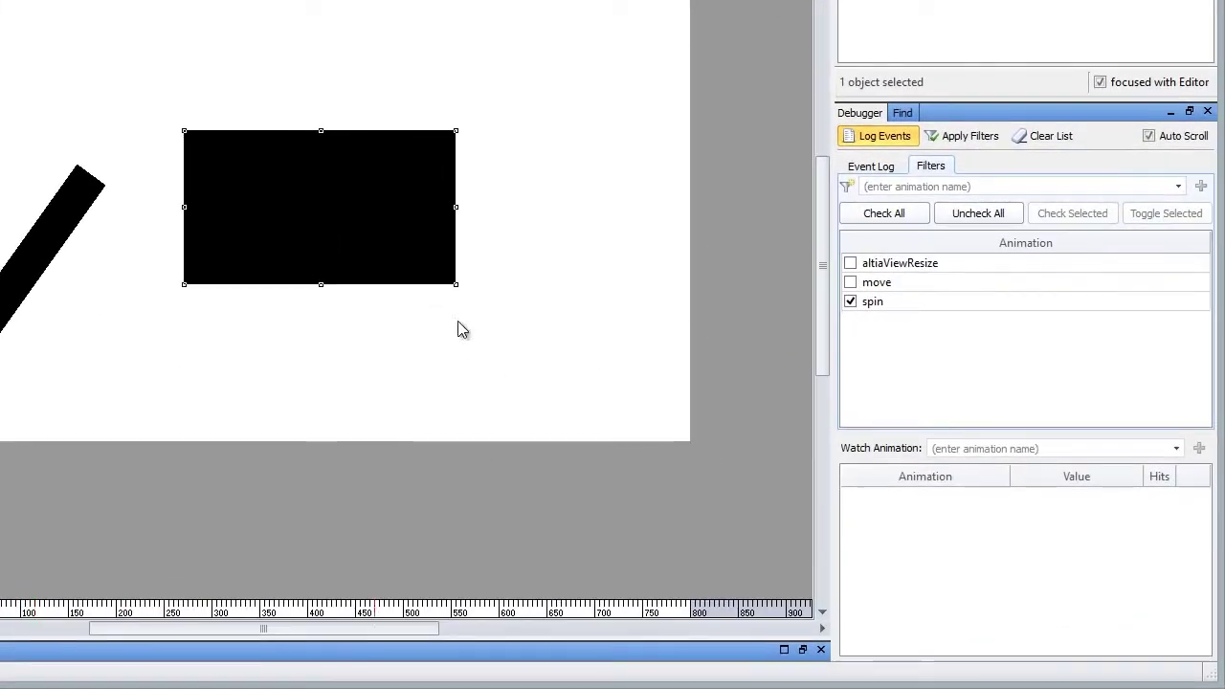
click(871, 167)
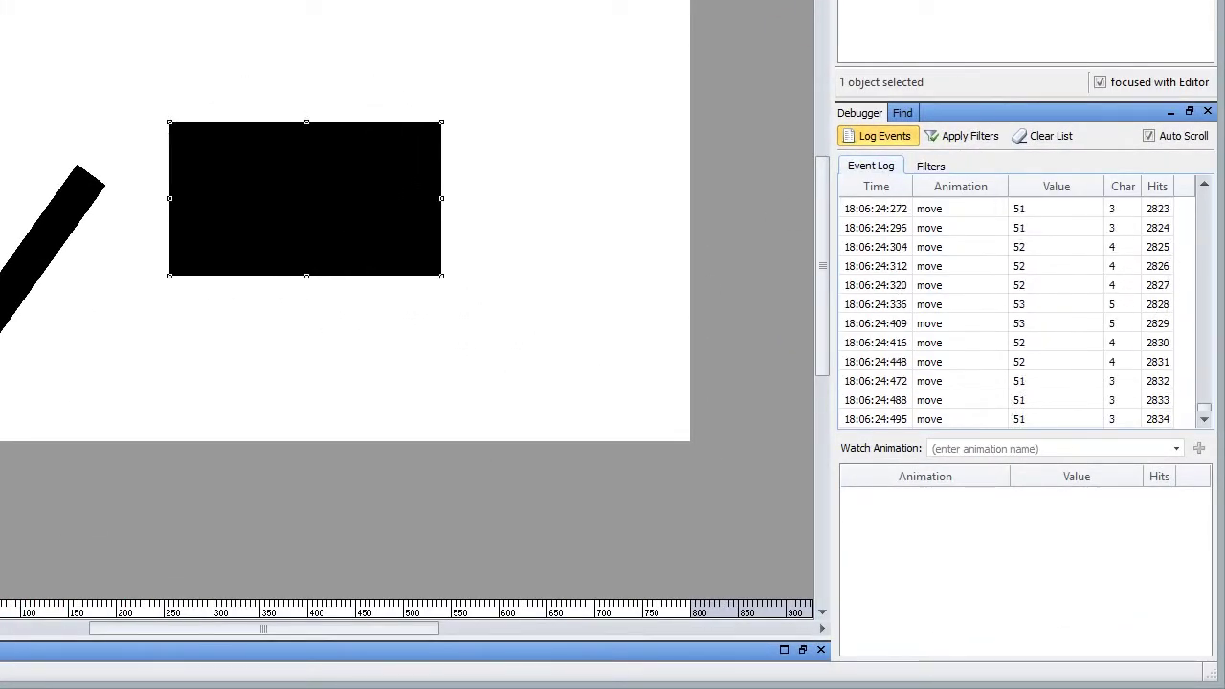
click(931, 165)
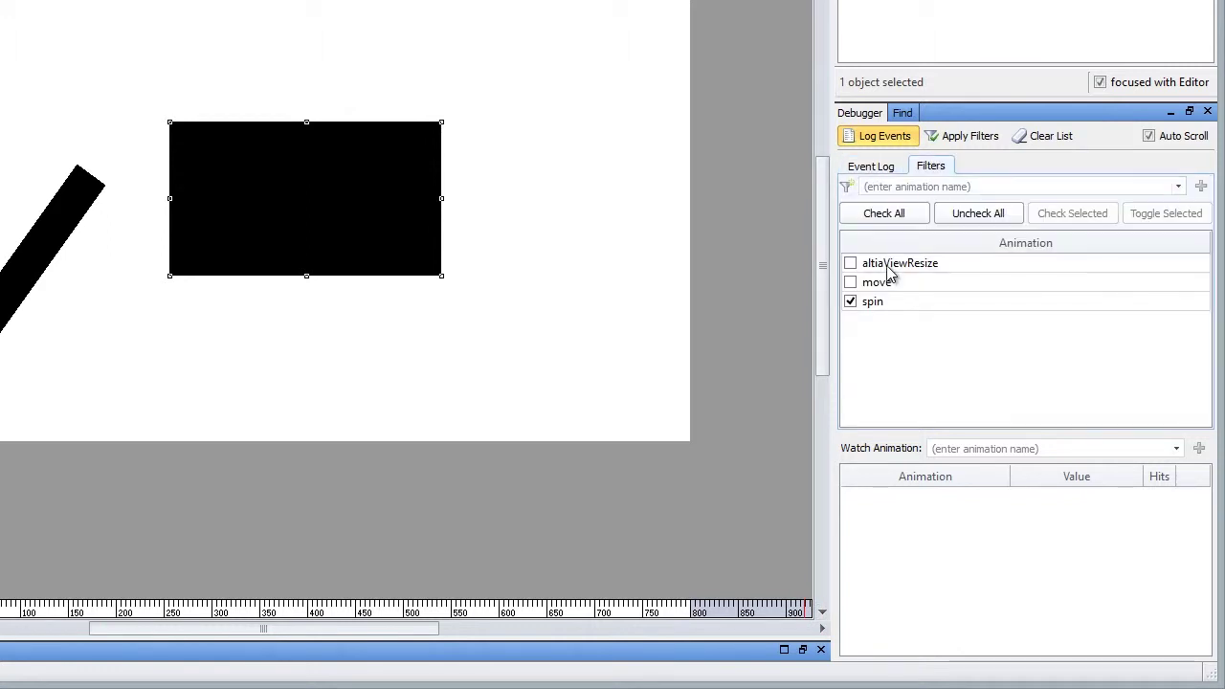
click(896, 174)
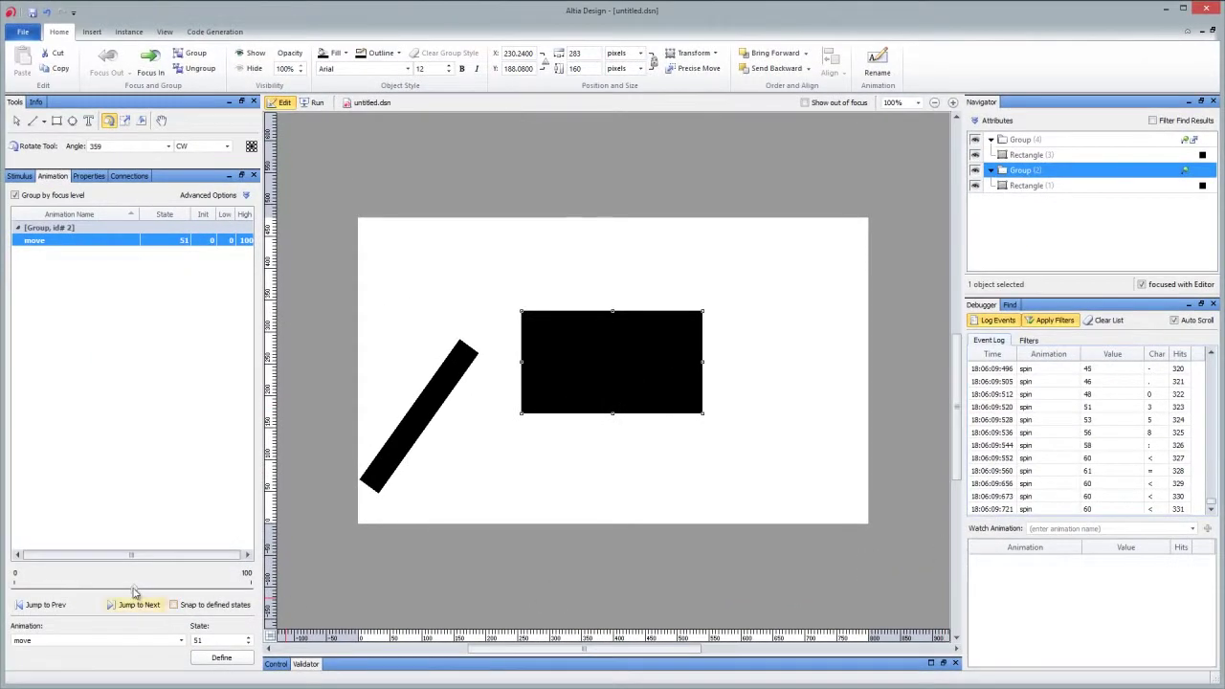
mouse_move(139, 591)
mouse_down()
mouse_move(160, 585)
mouse_move(83, 582)
mouse_move(208, 584)
mouse_move(43, 582)
mouse_move(156, 581)
mouse_up()
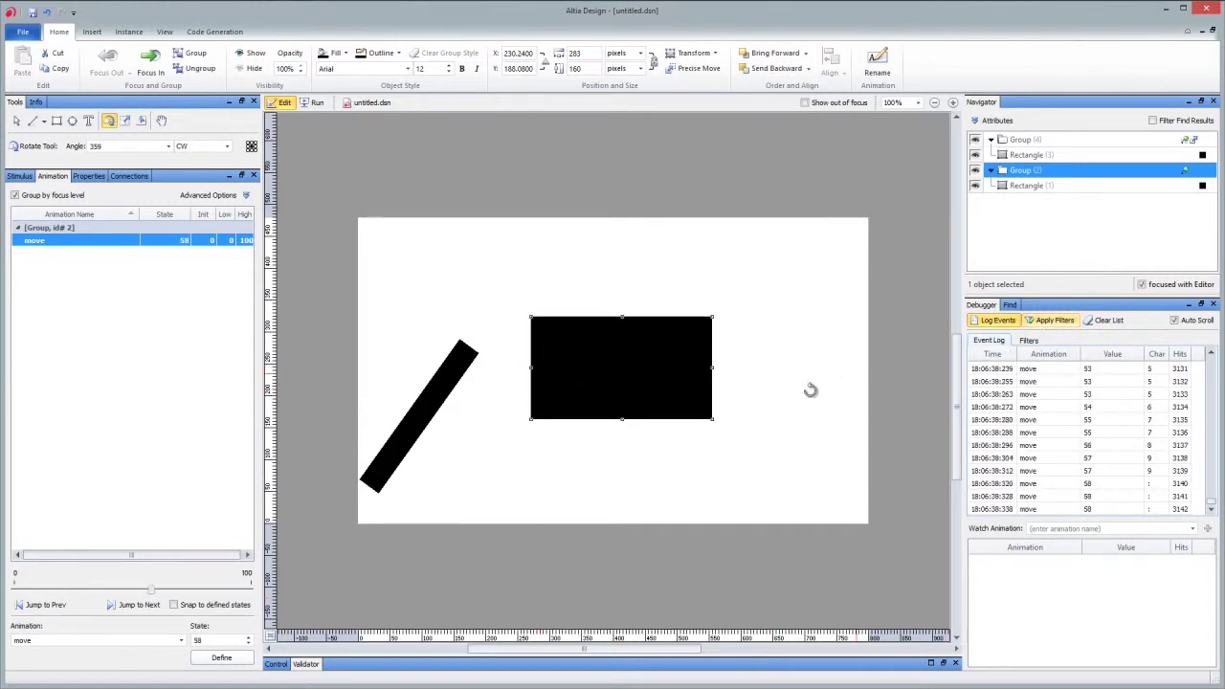
drag(153, 584, 97, 595)
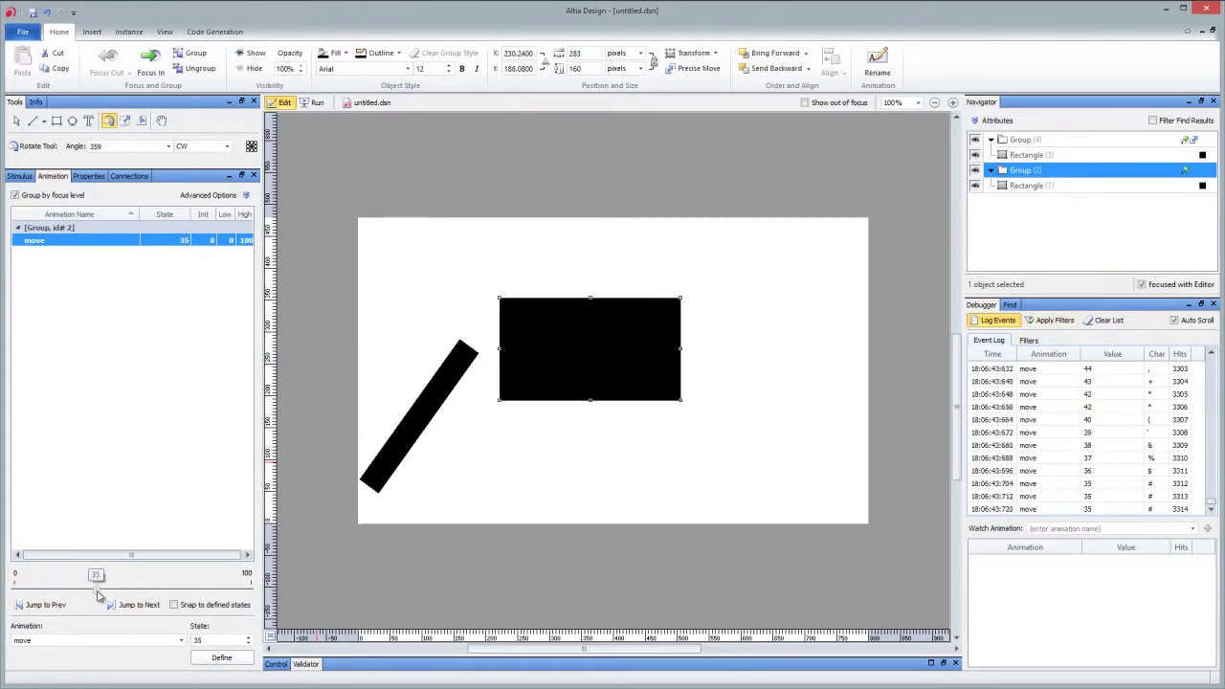
Clear the event log, open the filter list, and slide the rectangle to move state 29
click(1108, 321)
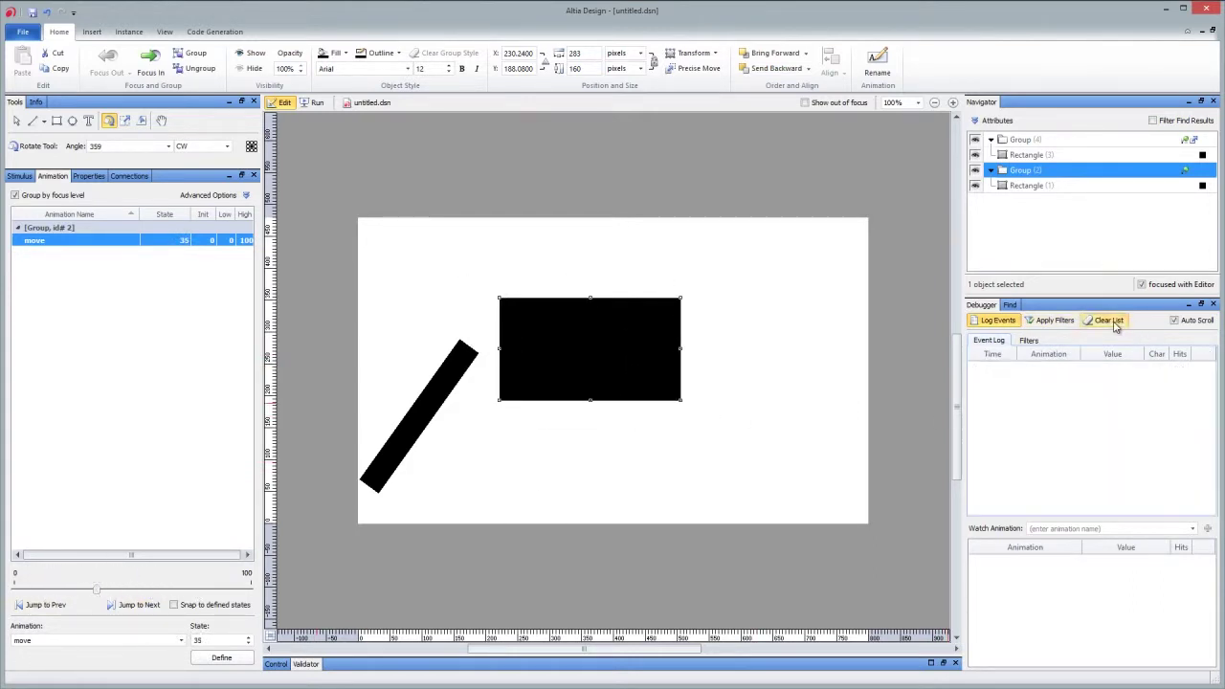
click(1029, 341)
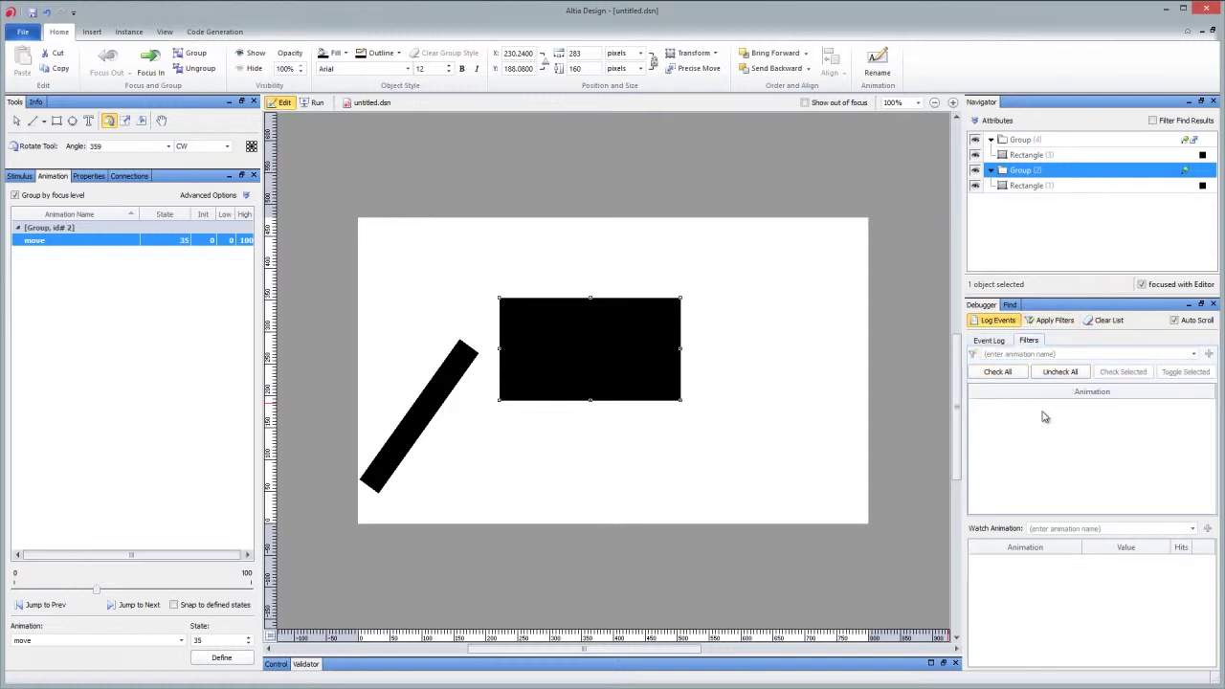
click(1192, 356)
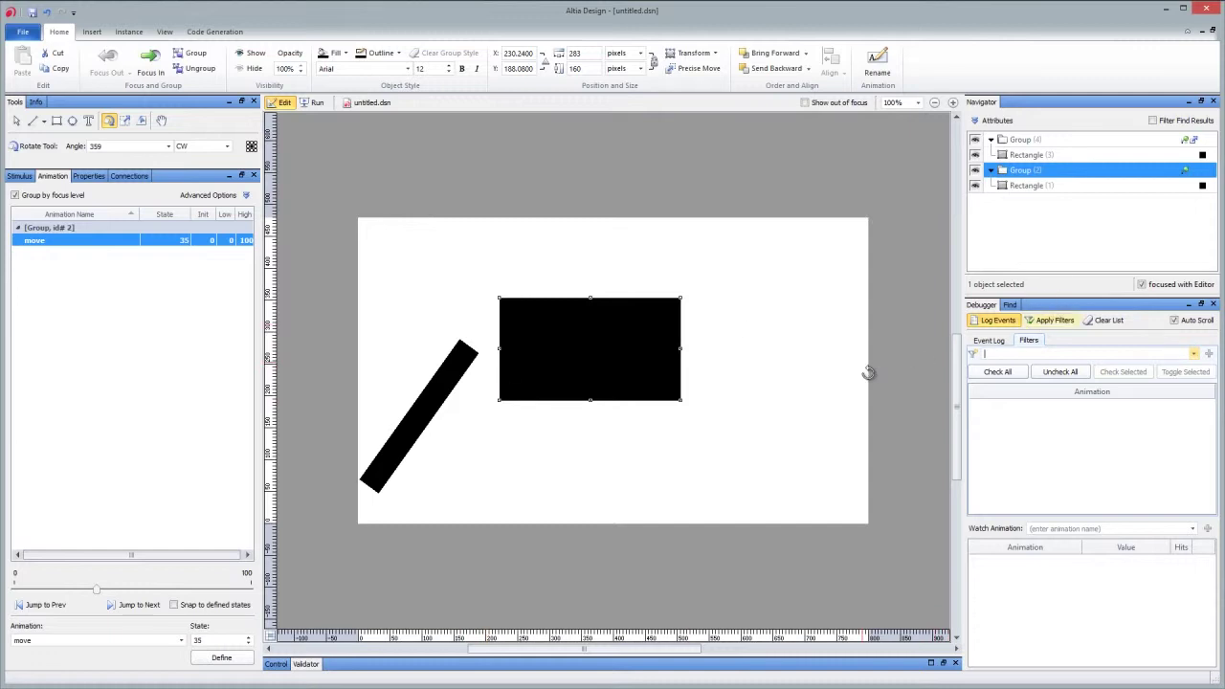
mouse_move(91, 596)
mouse_down()
mouse_move(156, 582)
mouse_move(83, 586)
mouse_up()
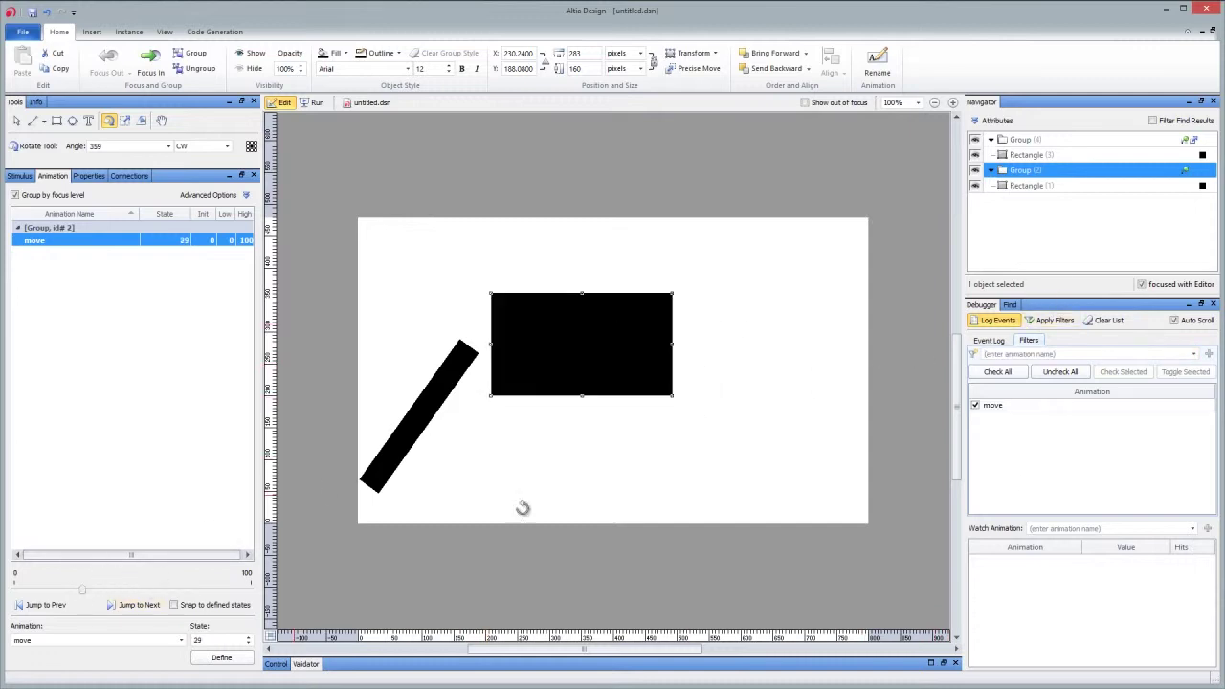
click(1193, 355)
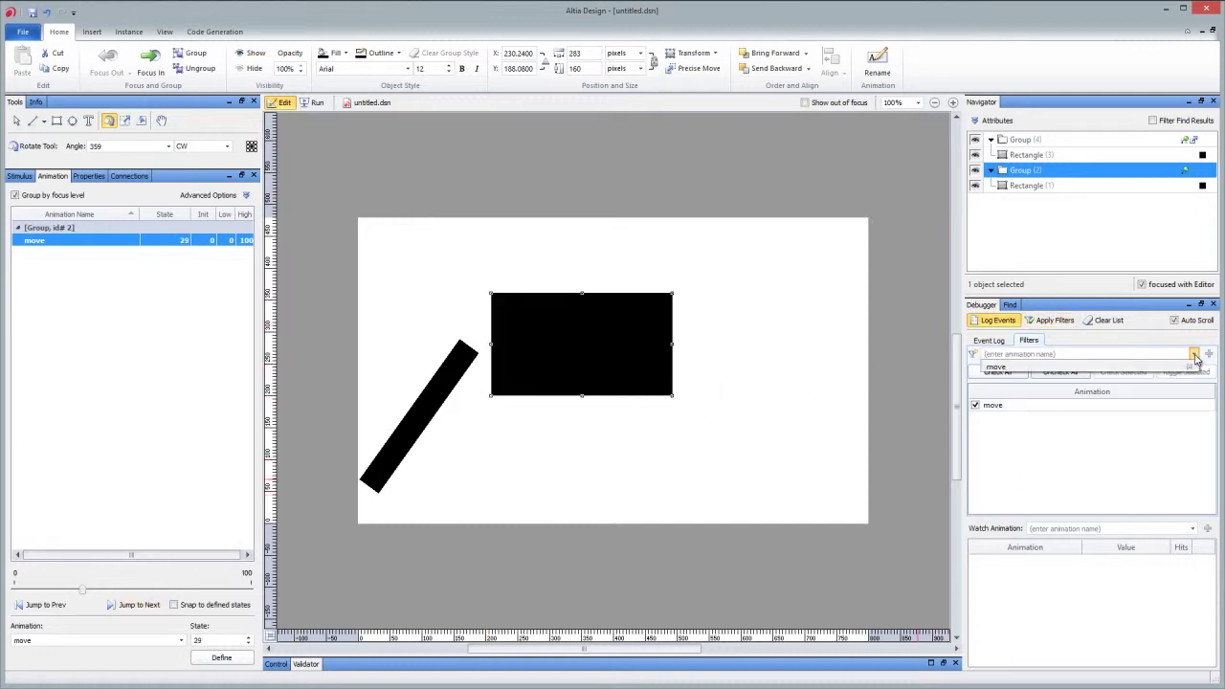
click(1195, 355)
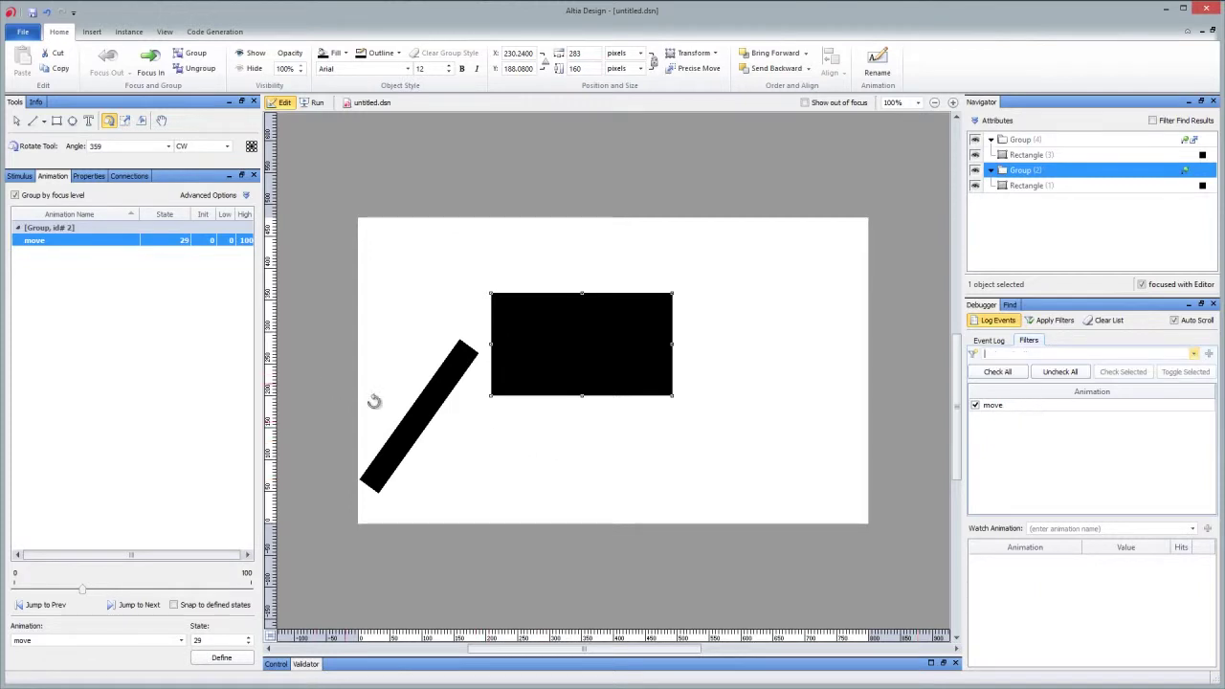
Select the rotated bar and rotate it to spin state 15
click(380, 441)
click(69, 243)
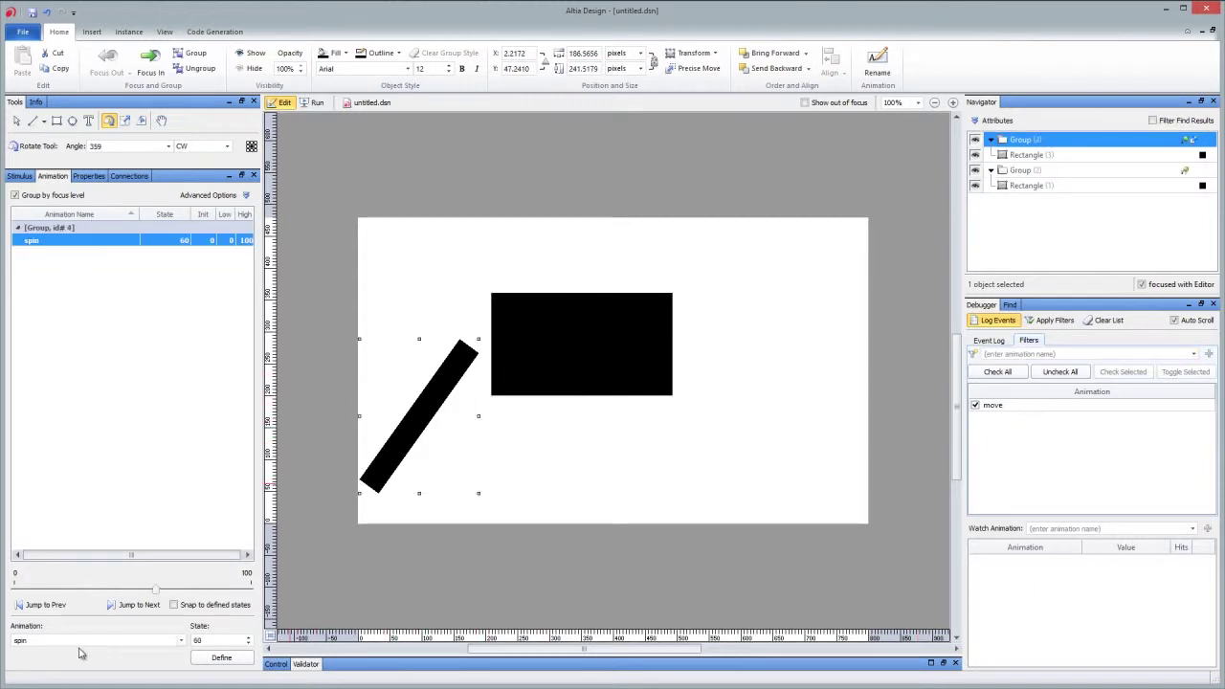
click(153, 604)
drag(98, 575, 50, 575)
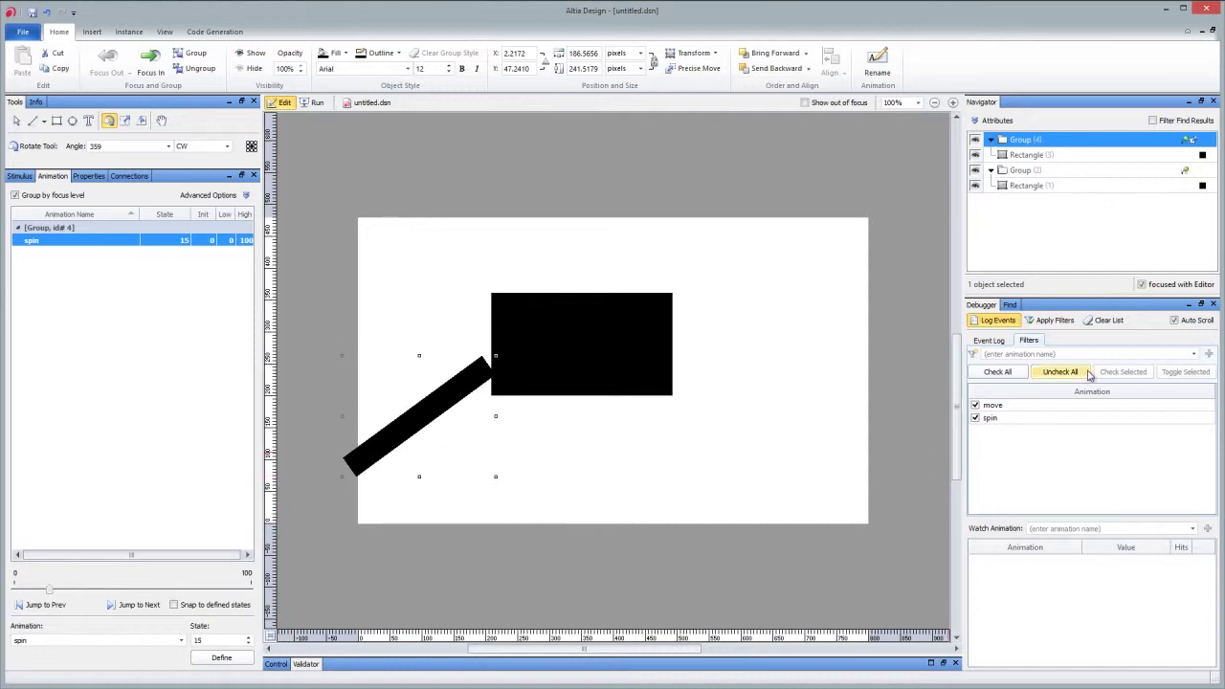
Add a checked 'hello' entry to the debugger filter list alongside move and spin
click(1194, 354)
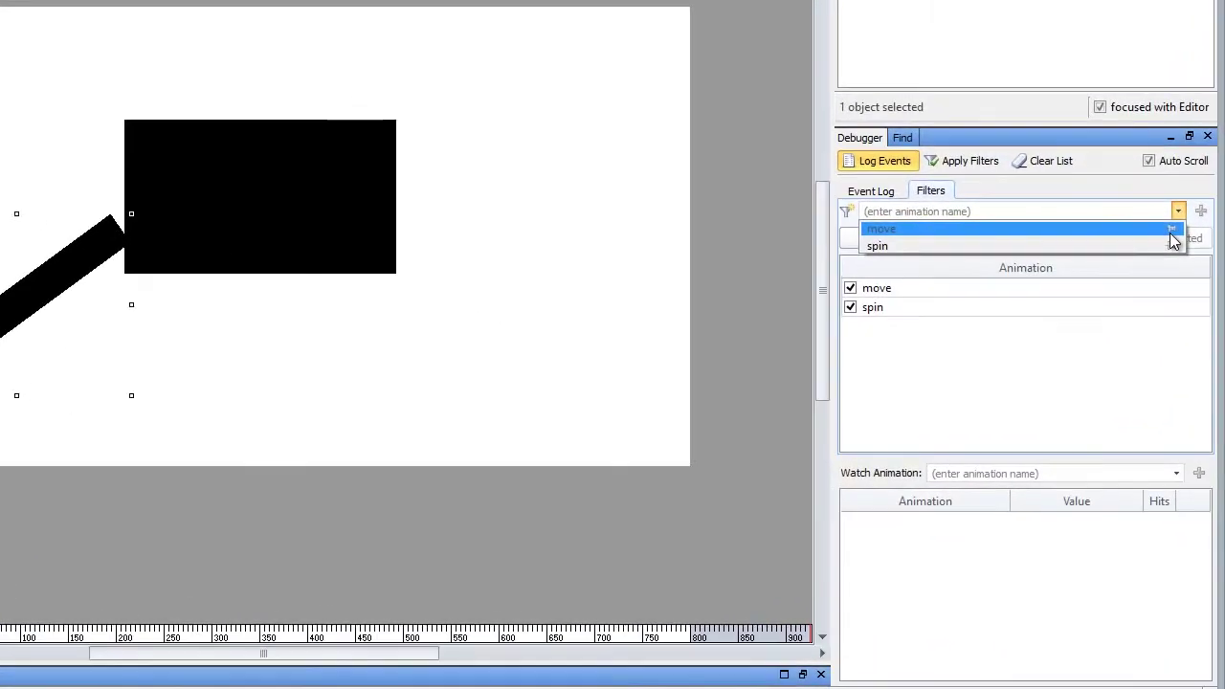
click(1170, 232)
click(1204, 212)
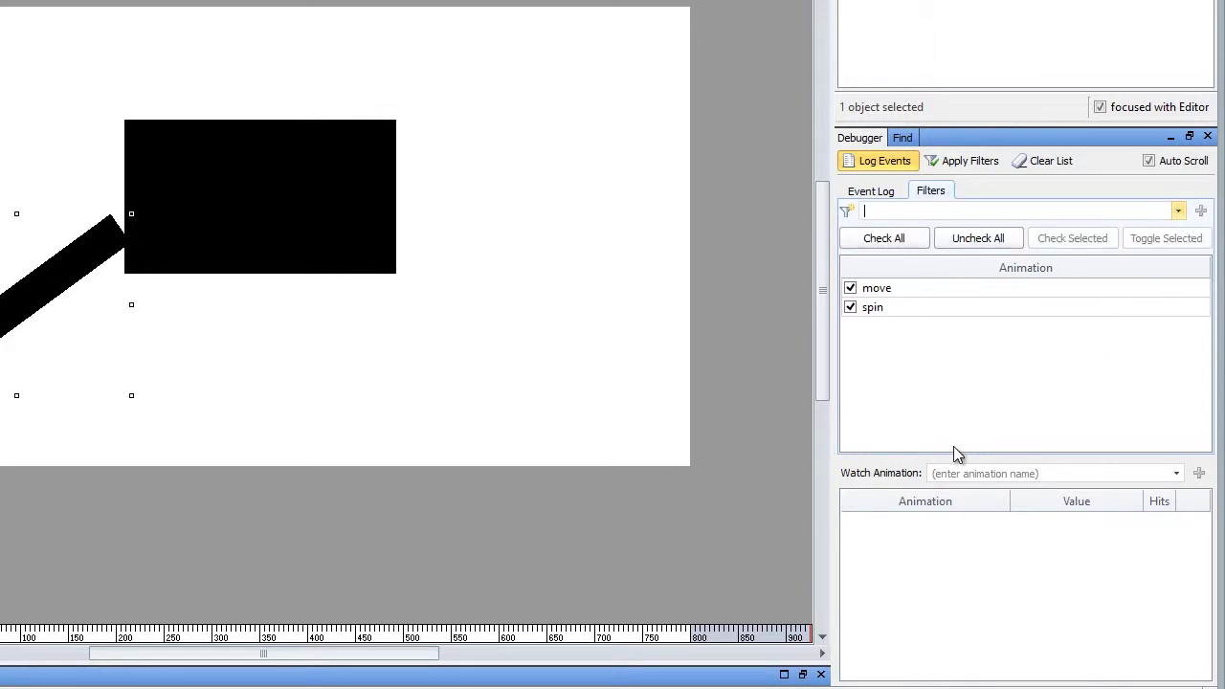
text(hello)
key(Return)
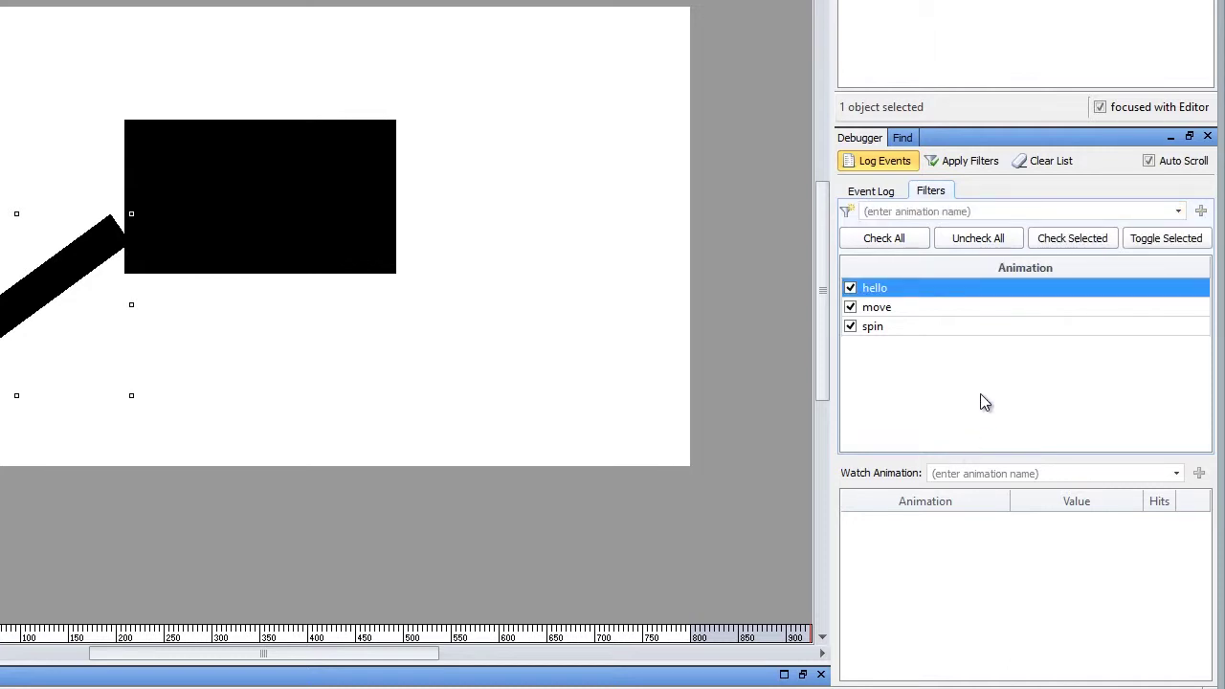
click(1004, 473)
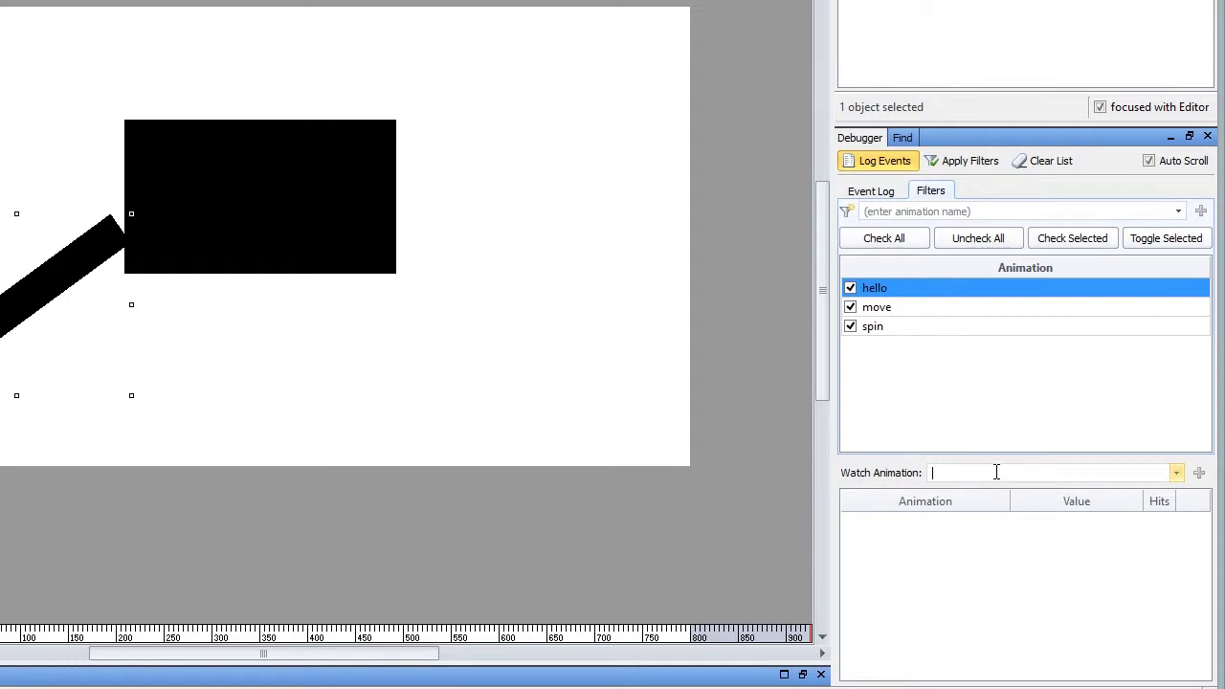
Add the 'watchme' animation to the watch list, showing value 0 and 0 hits
text(watchme)
key(Return)
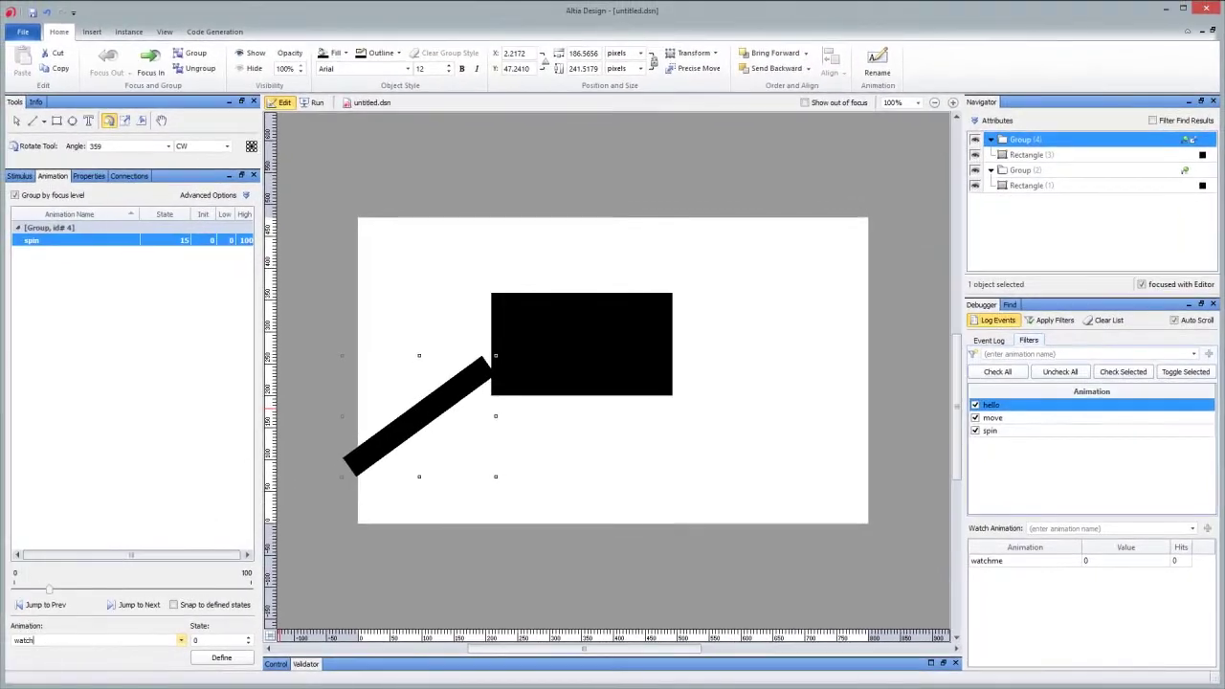
click(249, 637)
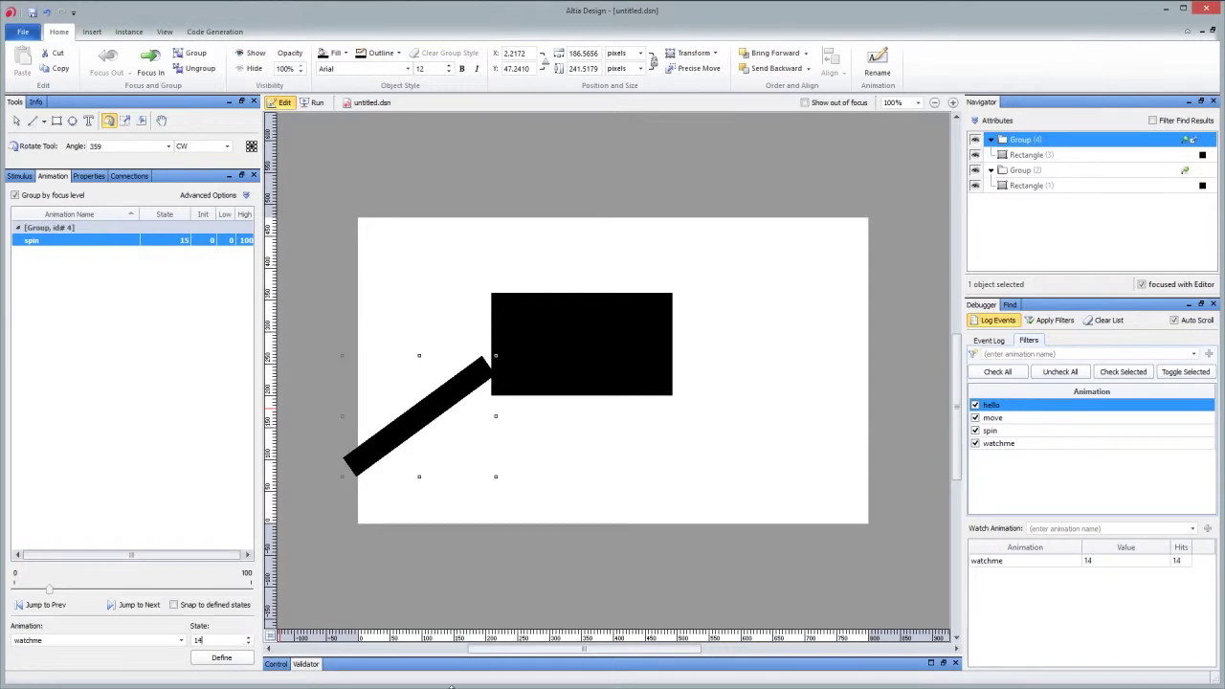
click(995, 342)
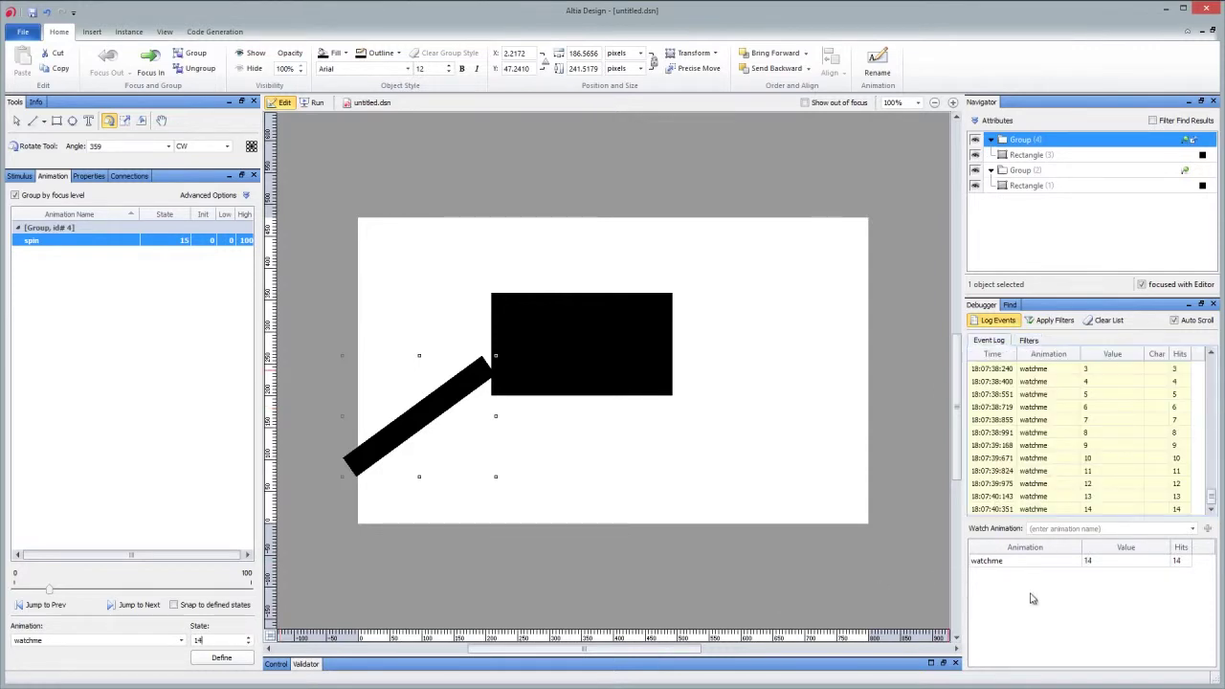
drag(1212, 502, 1213, 486)
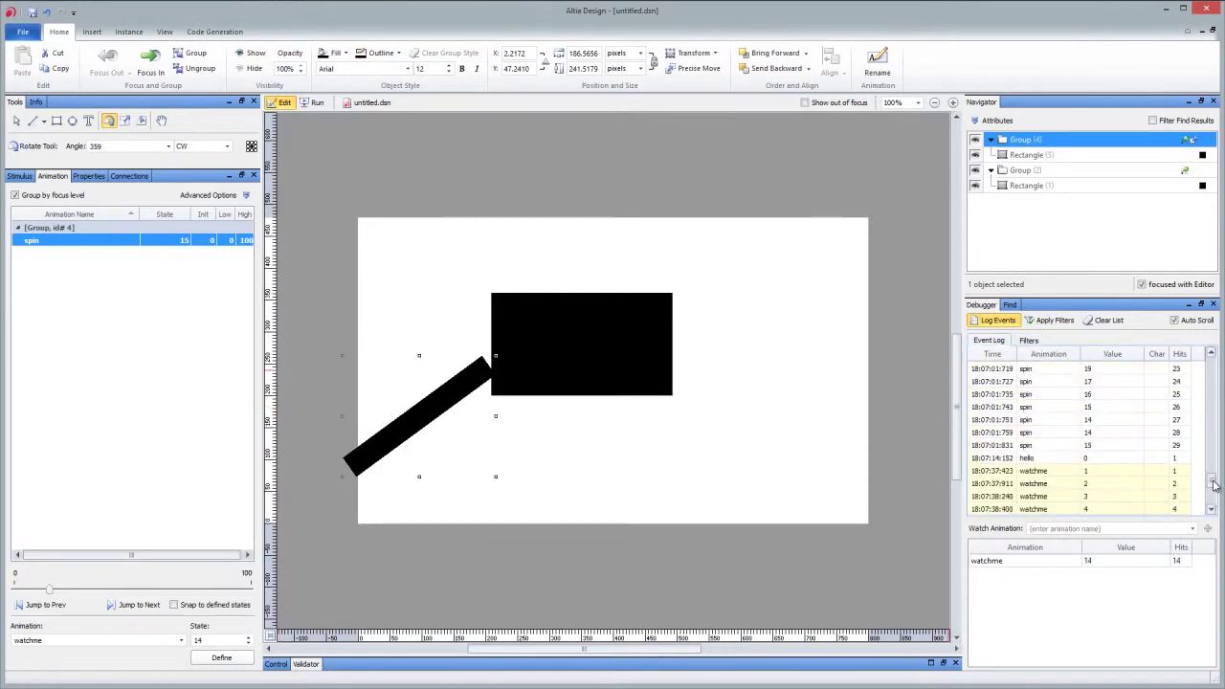
click(1066, 564)
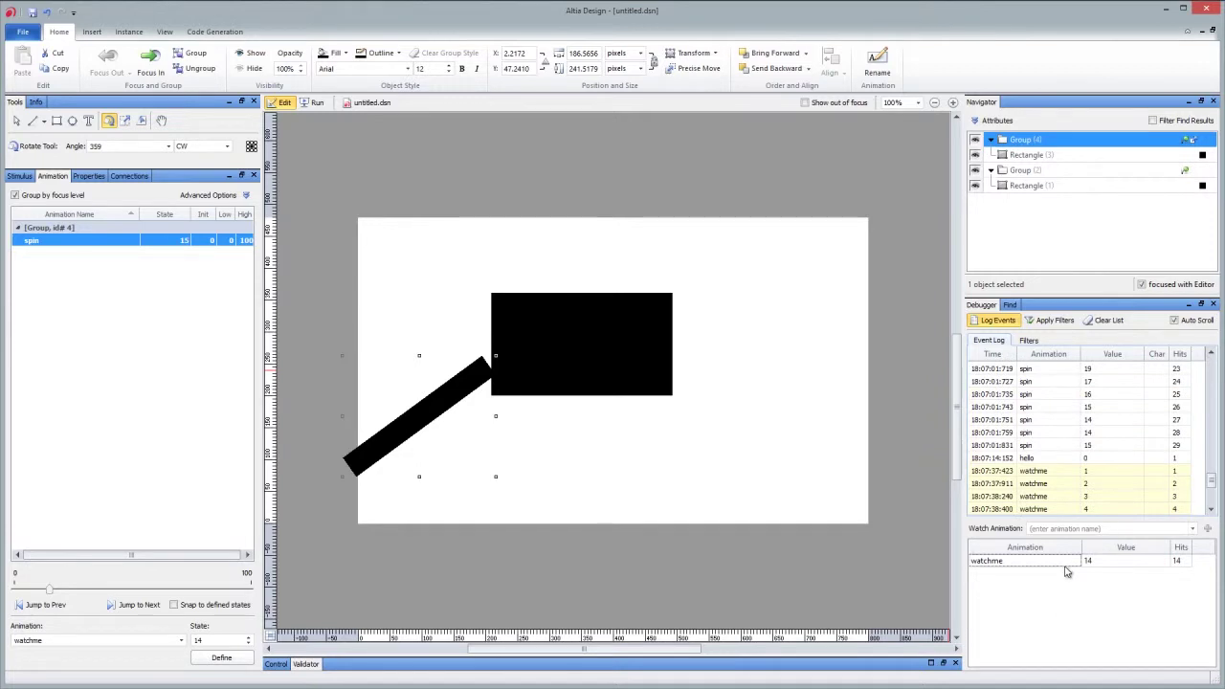
click(1039, 475)
drag(1221, 482, 1221, 507)
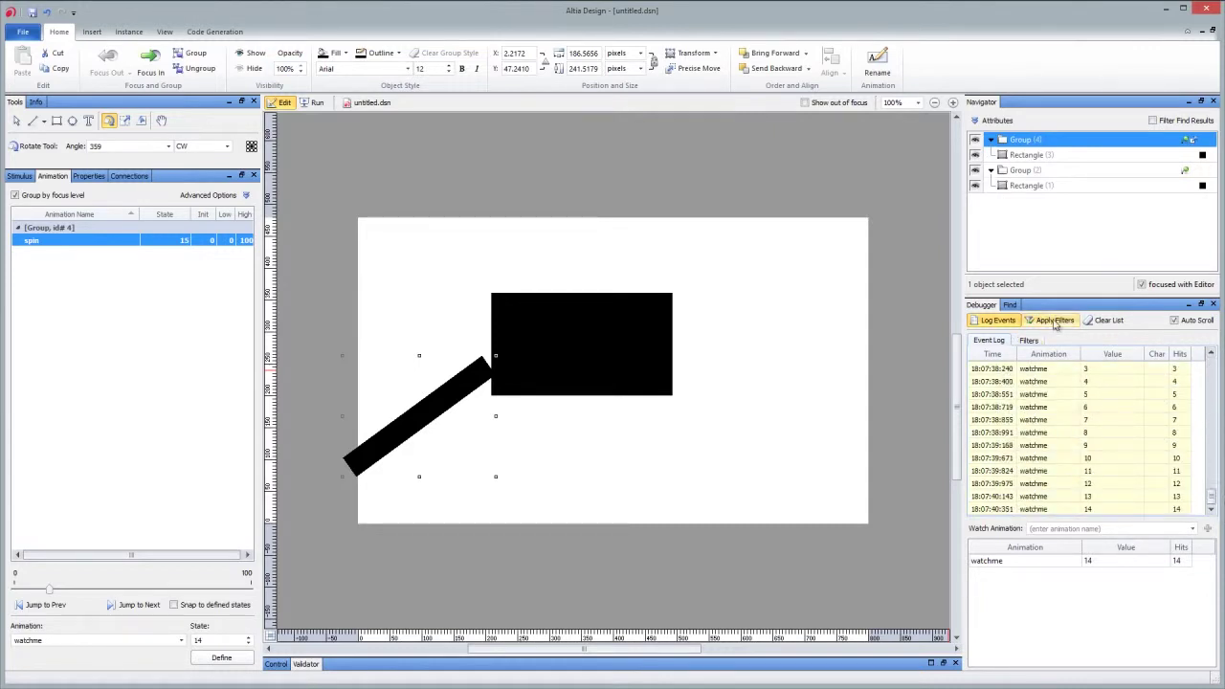
click(1029, 340)
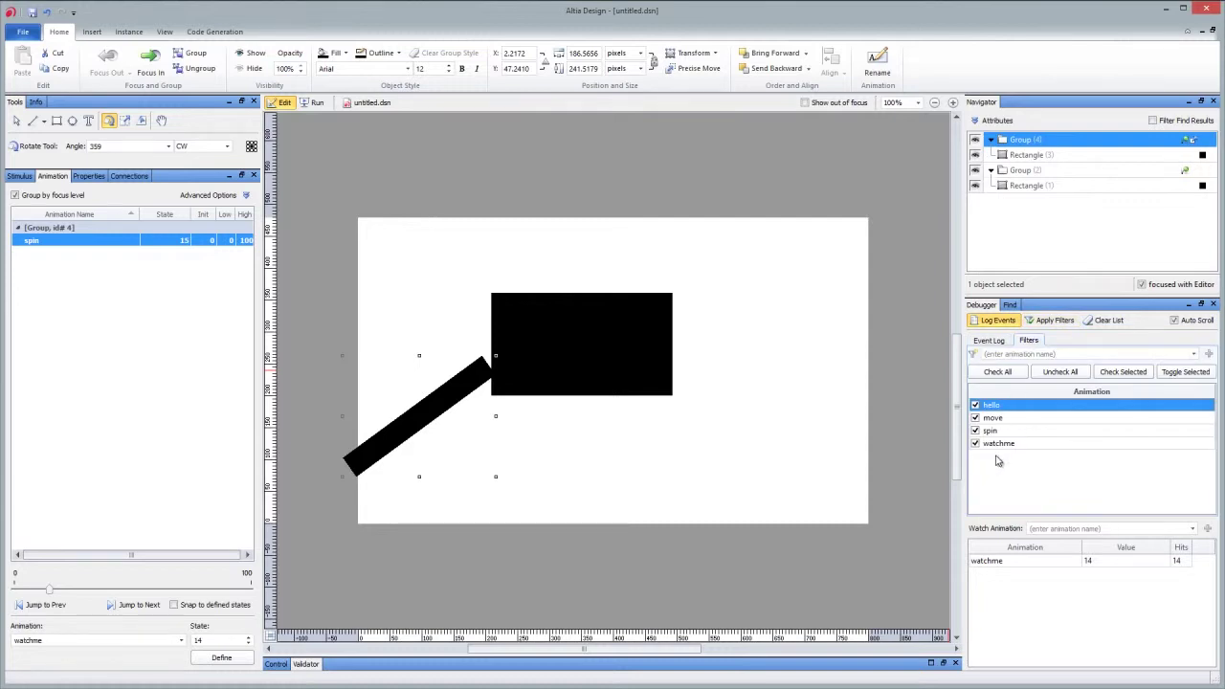
Empty the debugger's filter list of logged animations and return to the empty event log
click(1018, 564)
click(1054, 354)
click(1092, 323)
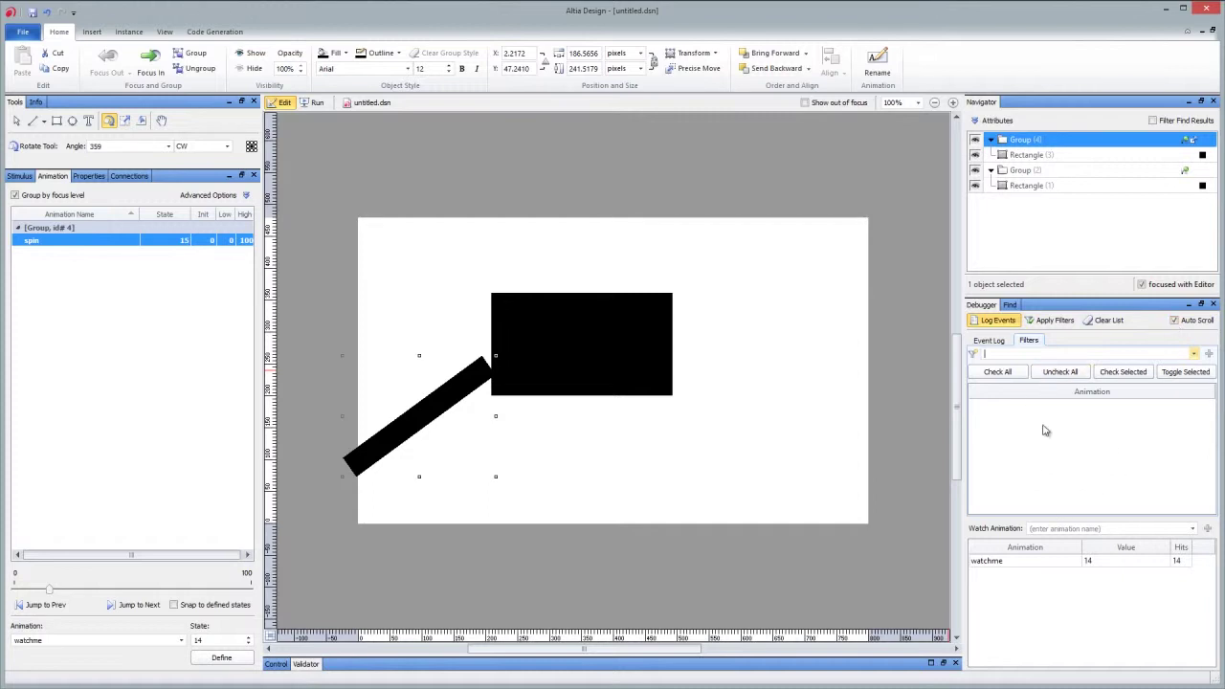
click(989, 342)
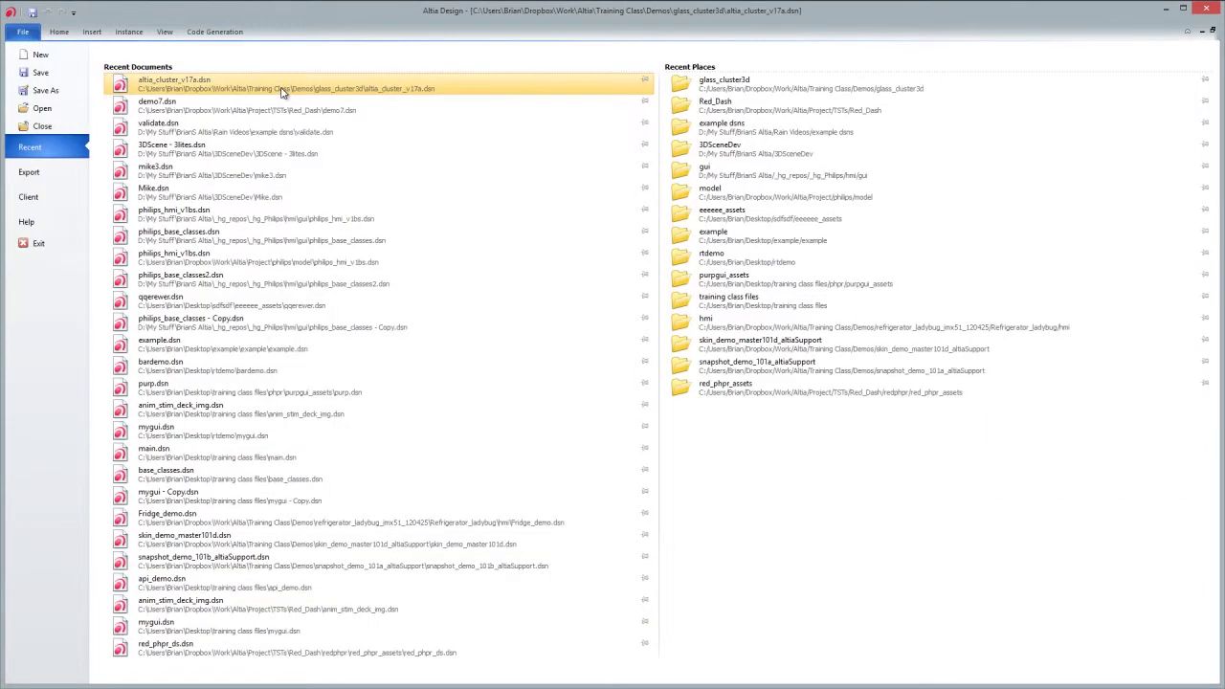
Open altia_cluster_v17a.dsn from Recent, ignore the validation warning, and clear the event log
click(282, 92)
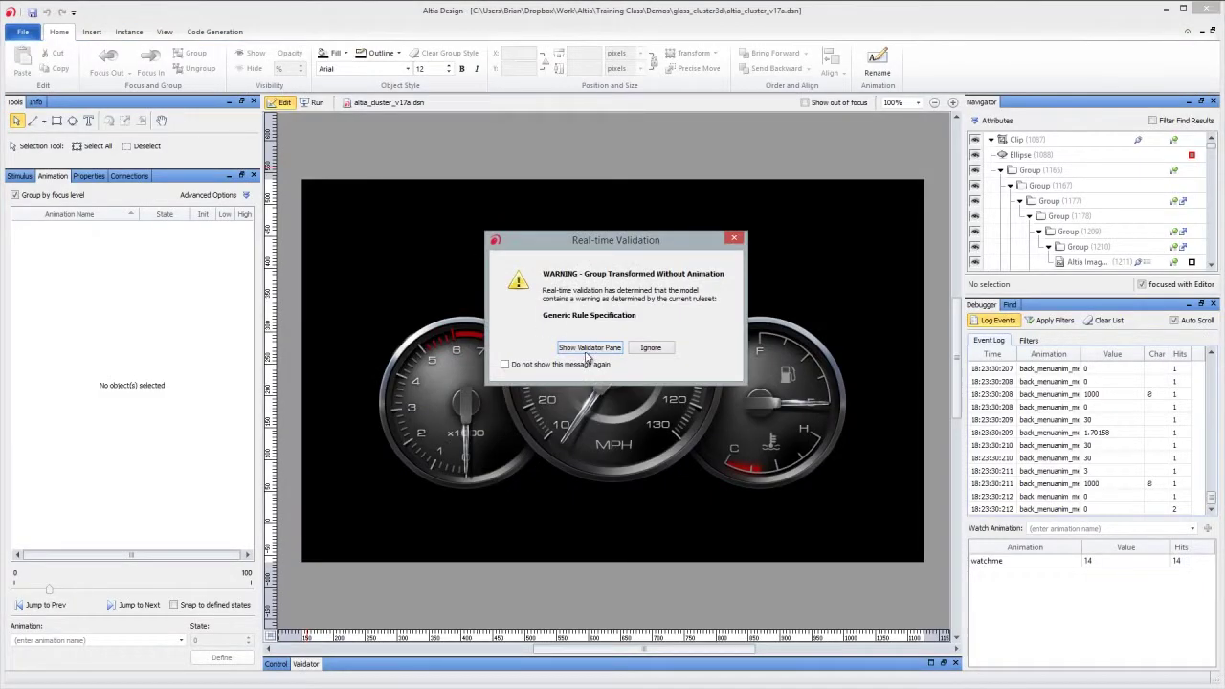
click(651, 349)
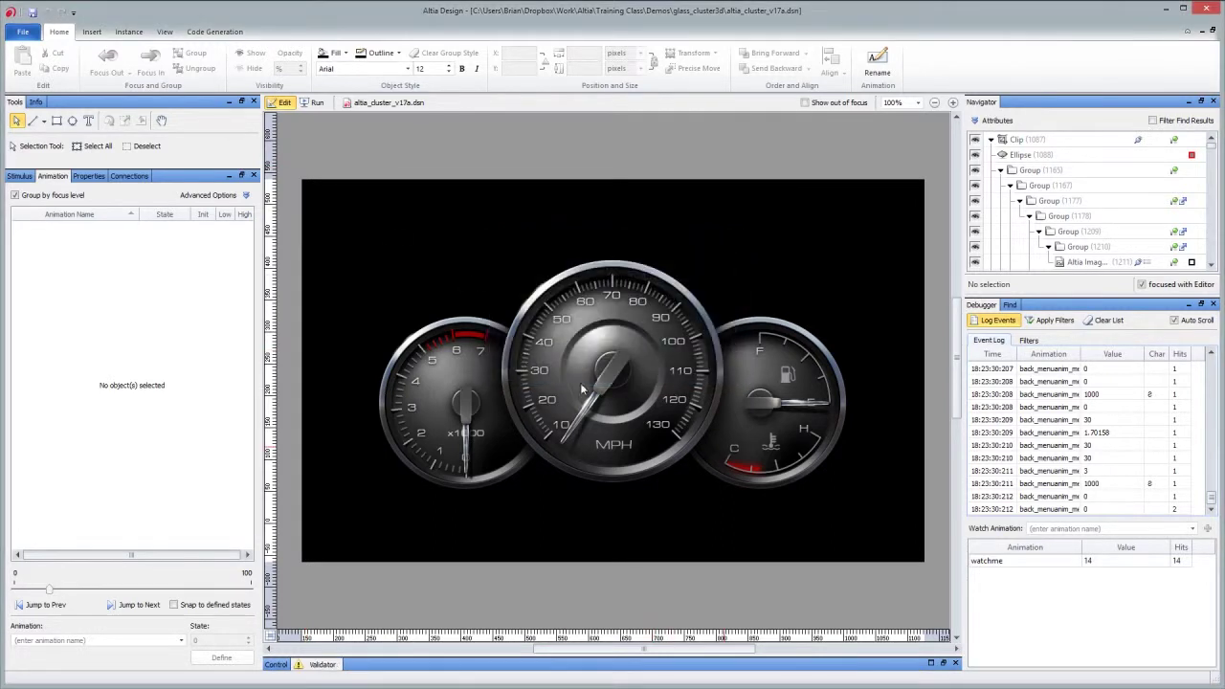
click(1105, 320)
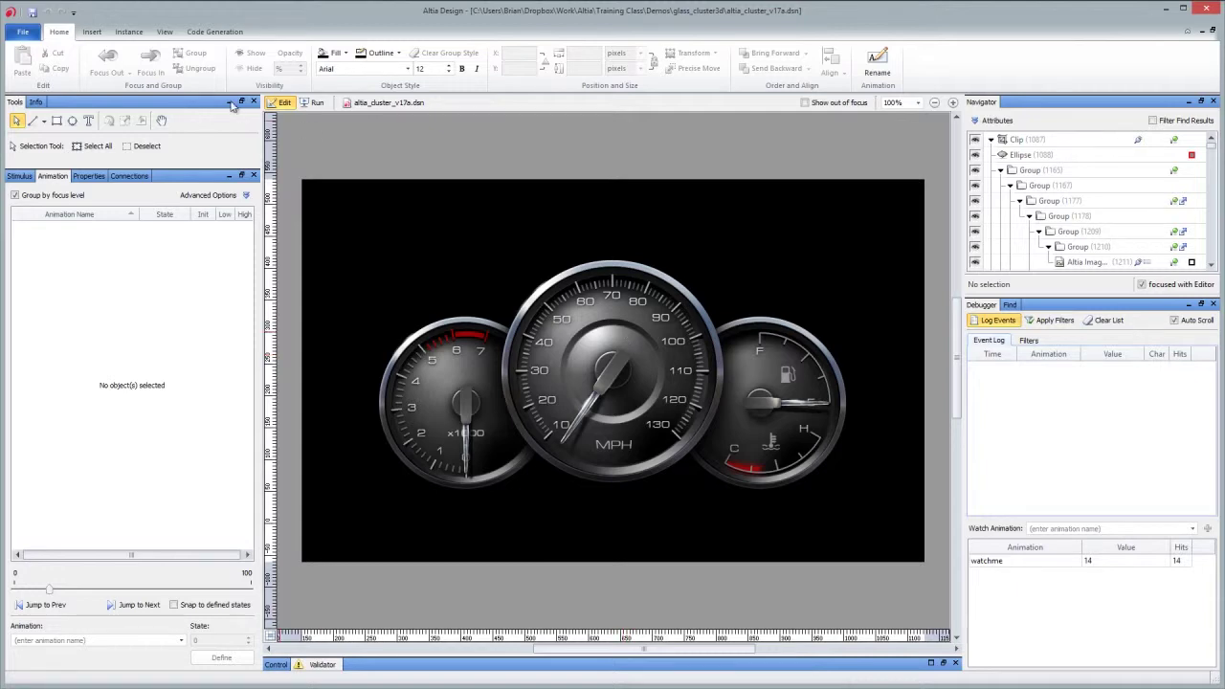
click(25, 32)
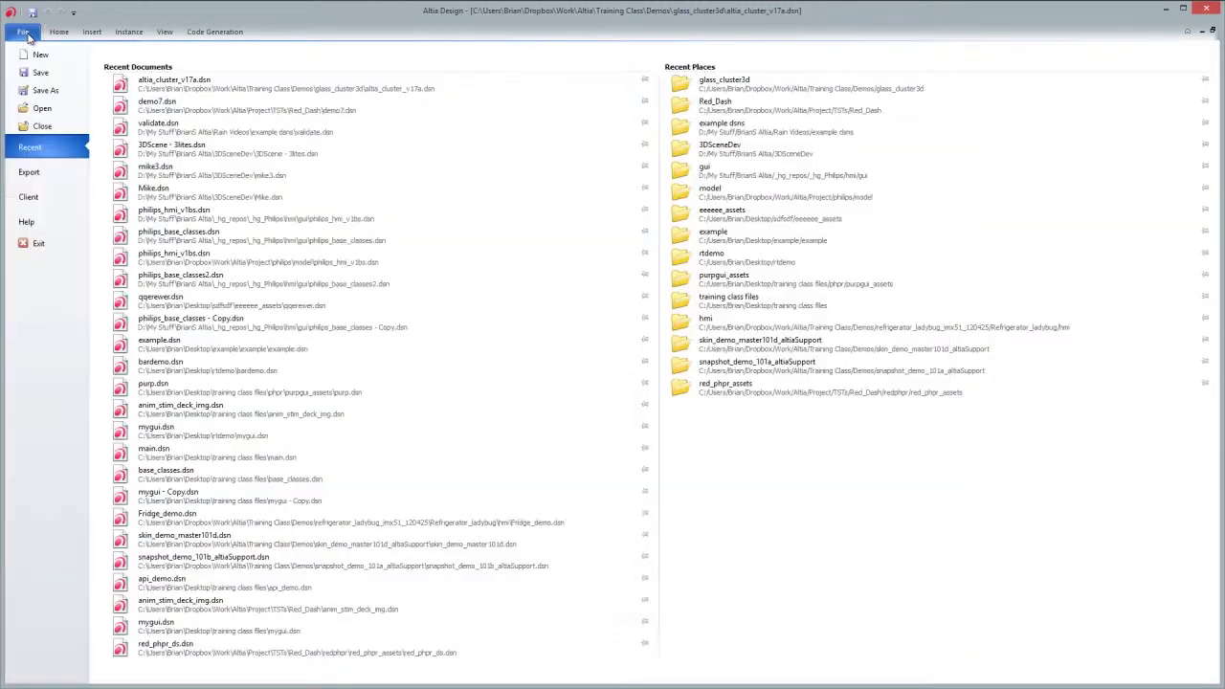
Start altia_cluster_v17a_client.exe as the client program and refresh the active clients list
click(40, 198)
click(131, 109)
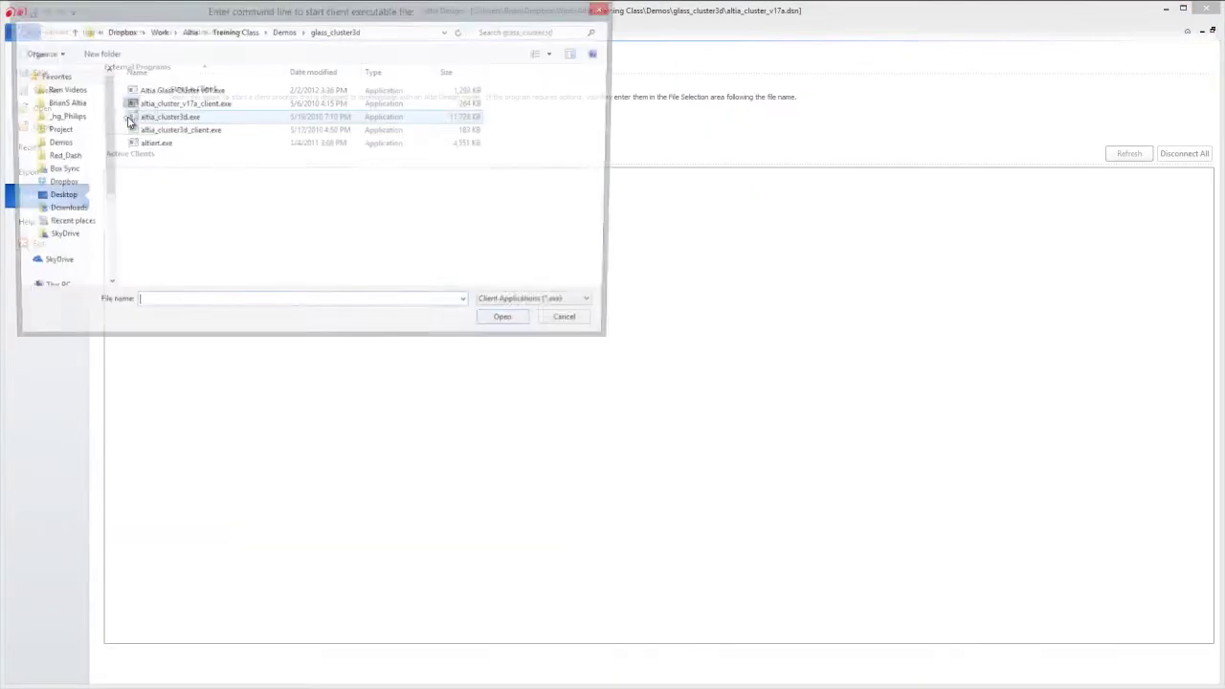
click(183, 103)
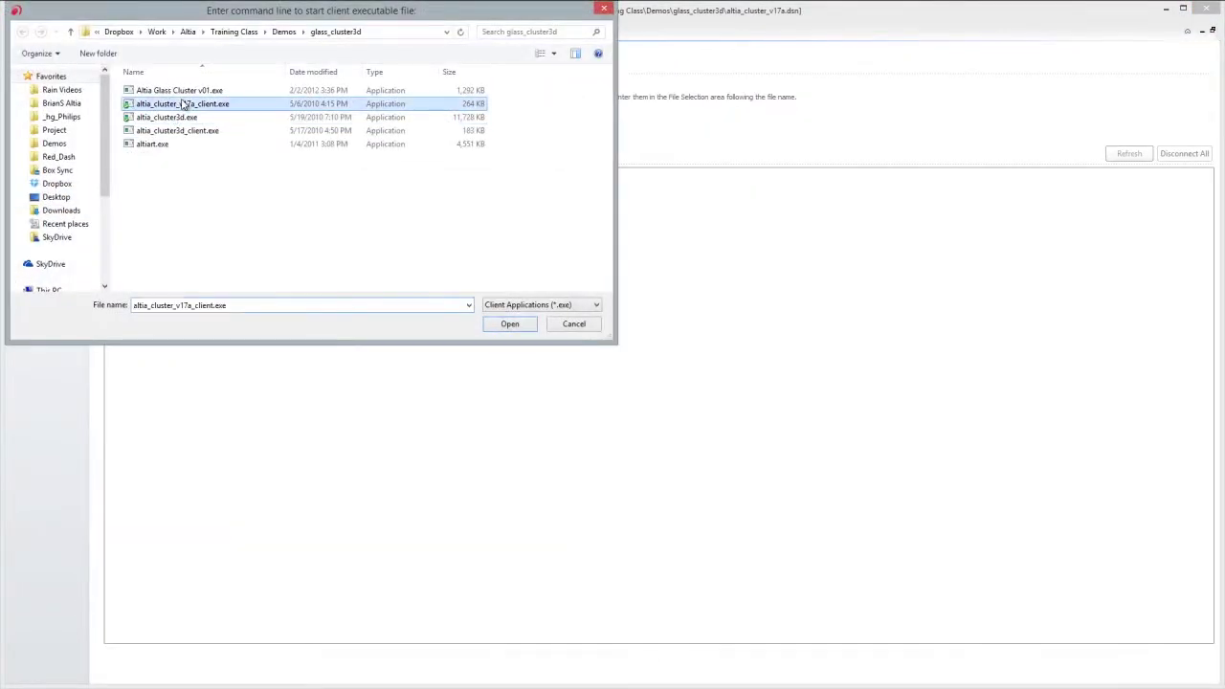
click(510, 324)
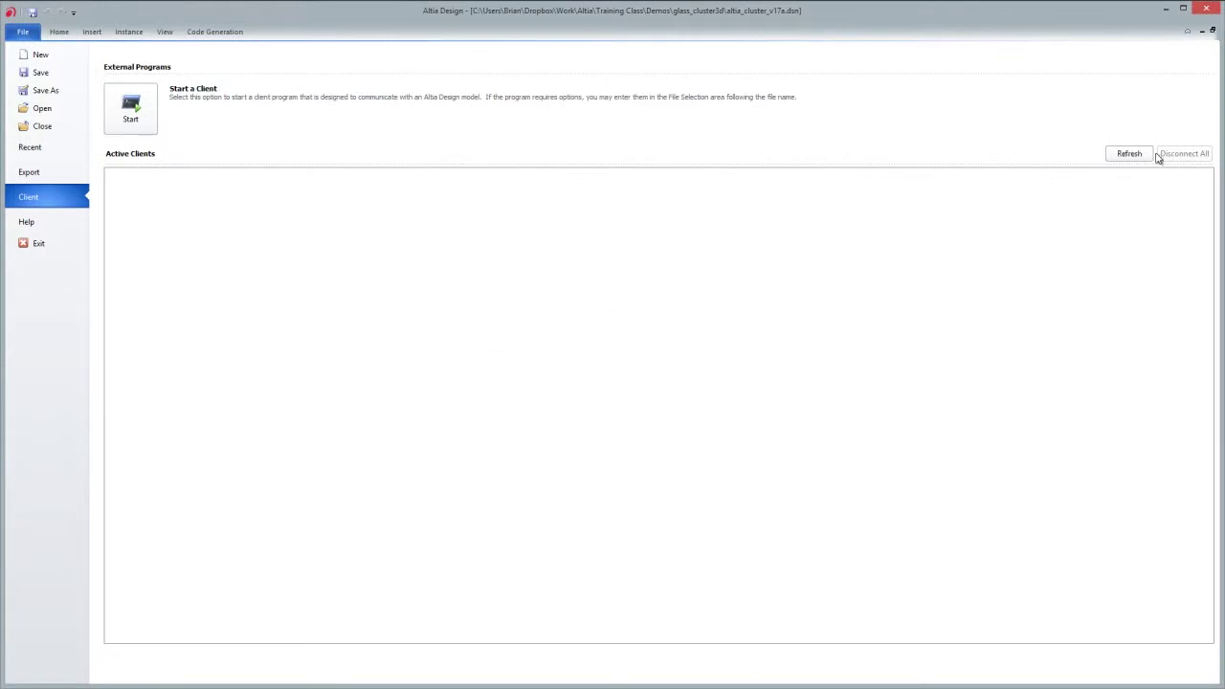
click(1133, 156)
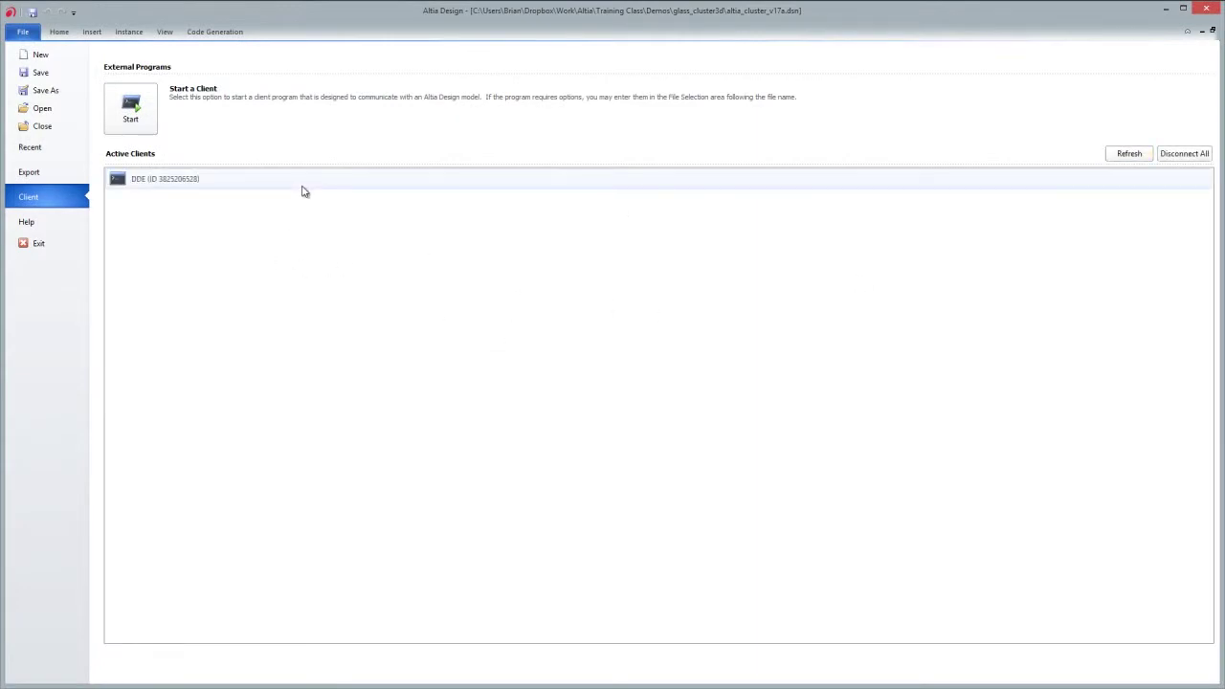
Back in the editor, check altia_rotate_fuel, altia_rotate_rpm and altia_rotate_speed in the debugger filter list
click(63, 34)
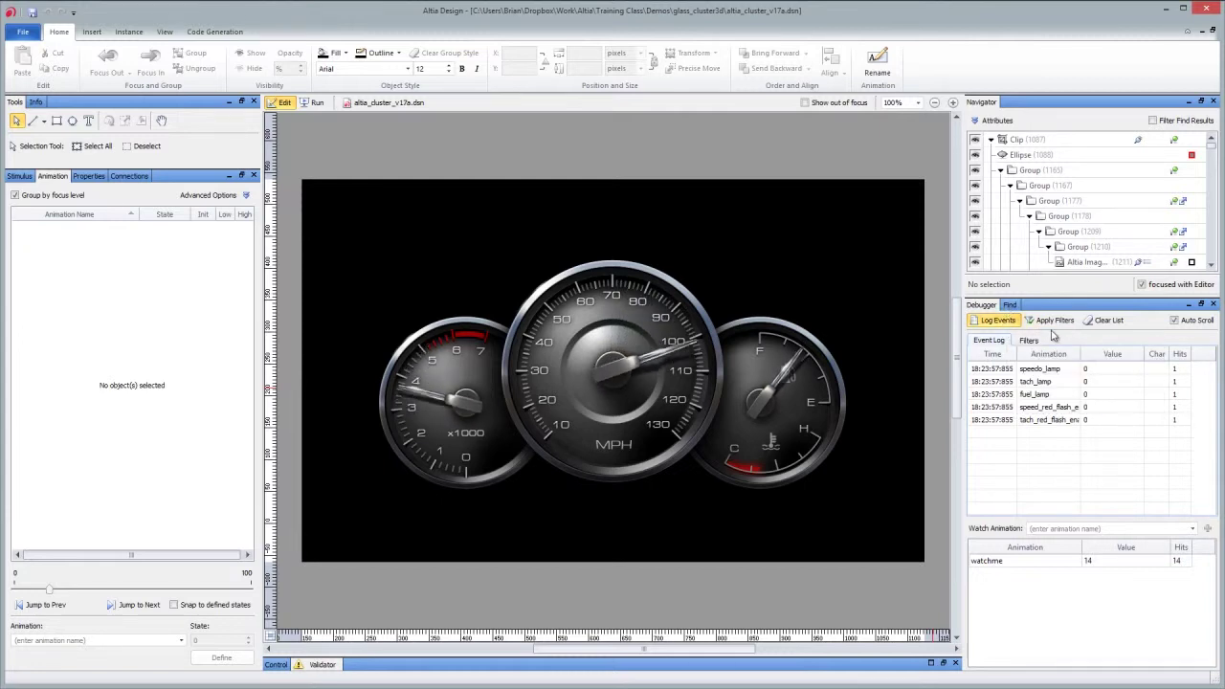
click(1030, 340)
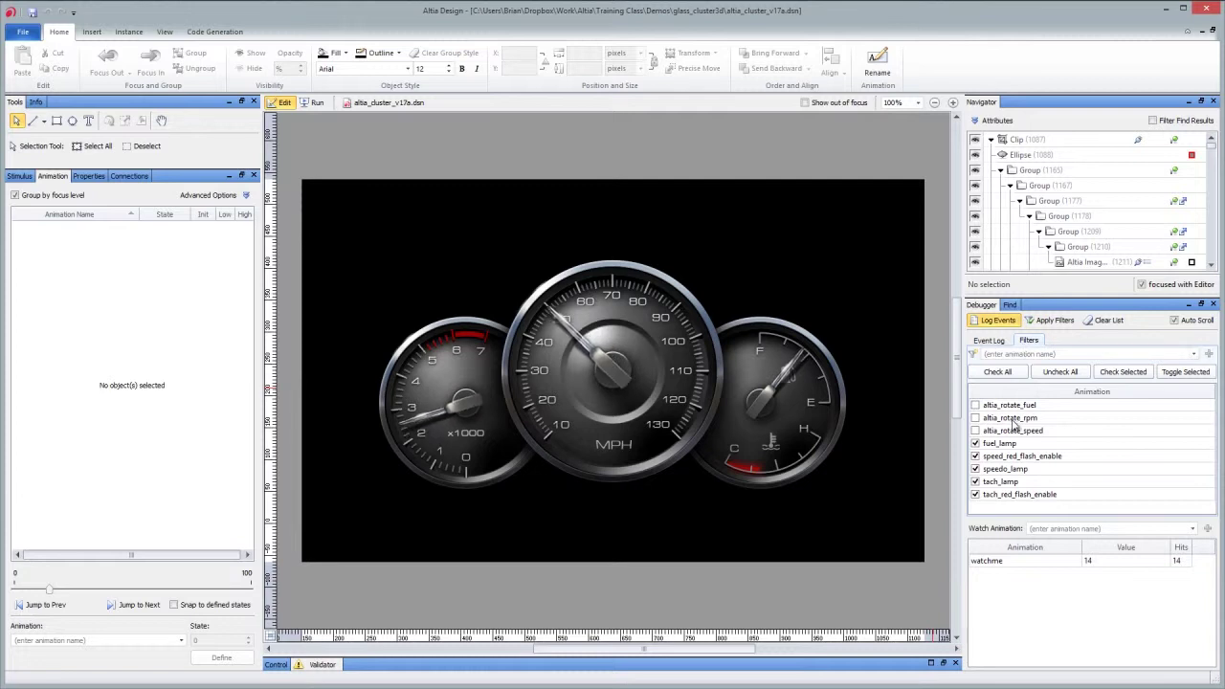
click(975, 405)
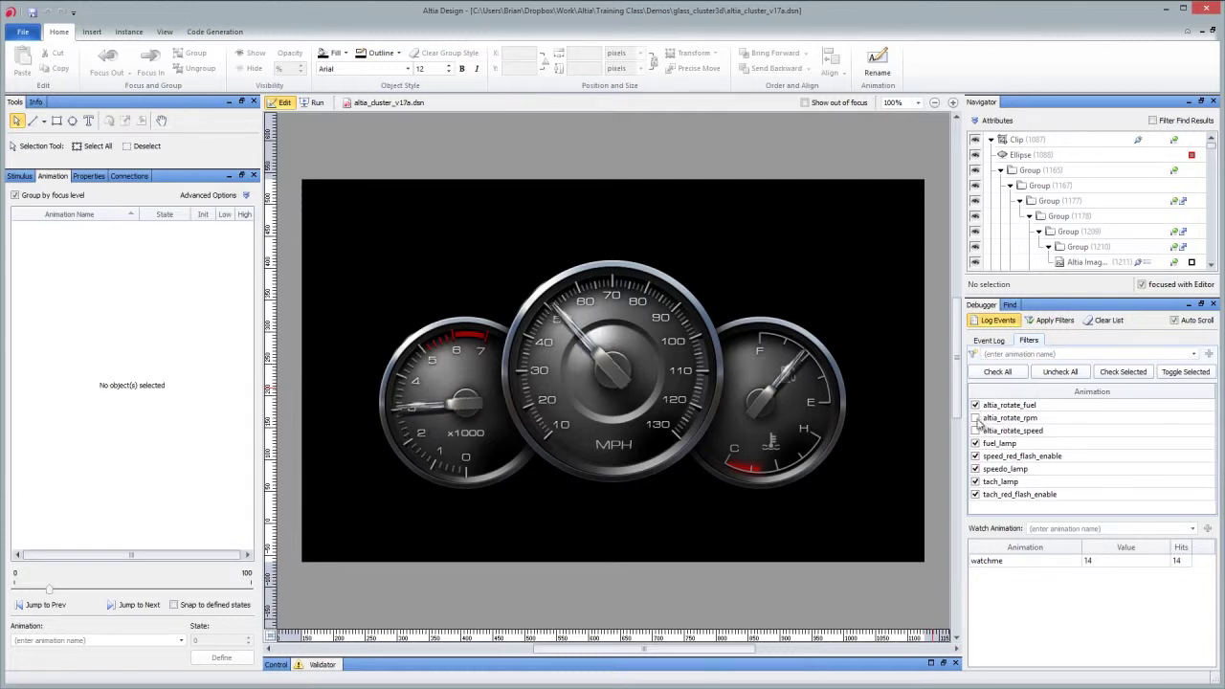
click(976, 418)
click(976, 431)
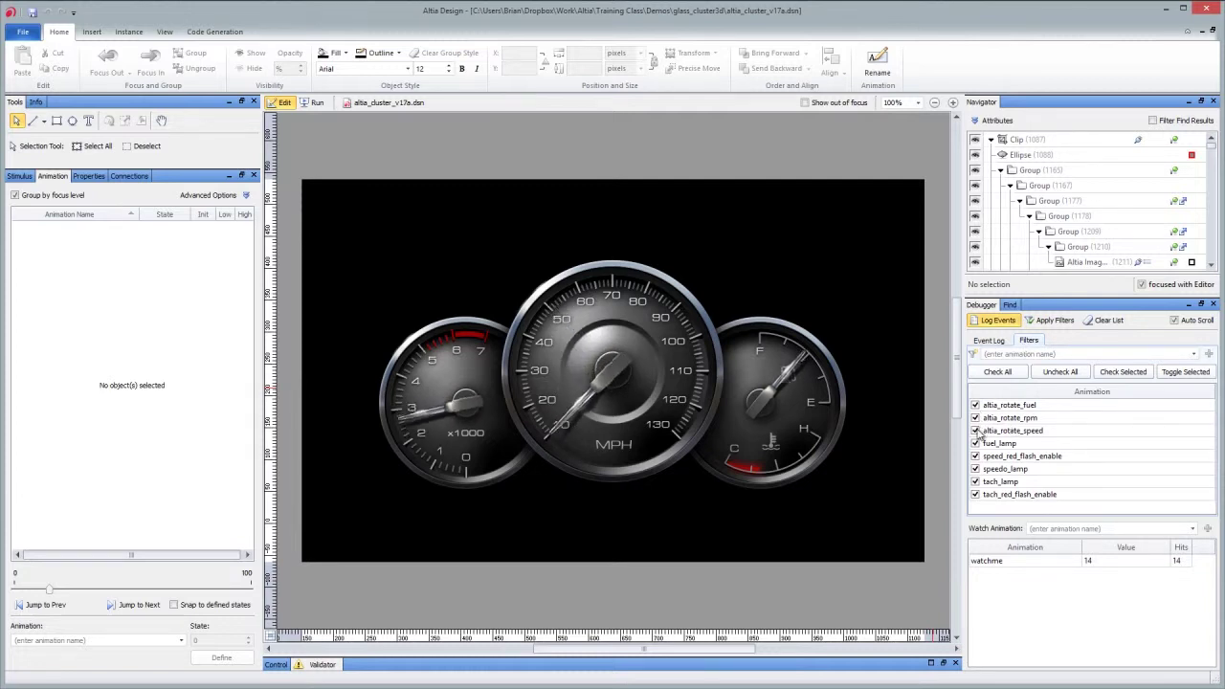
Apply filters on the event log, then uncheck the three altia_rotate entries and reapply filtering
click(988, 341)
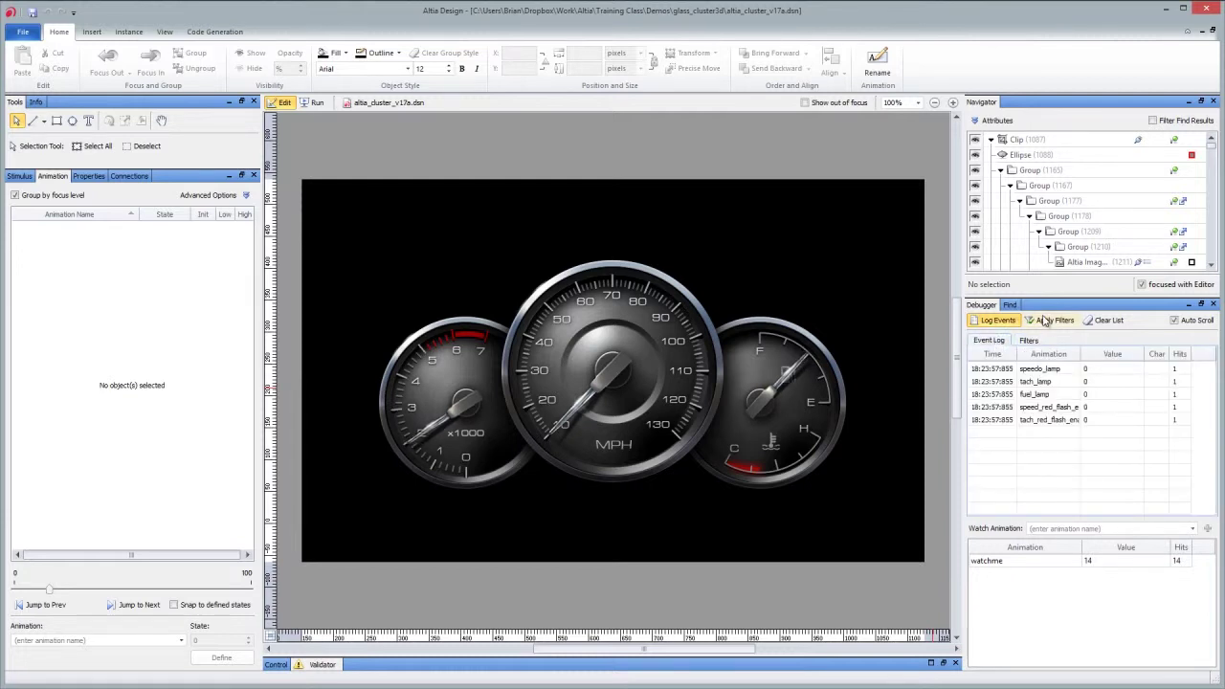
click(1048, 321)
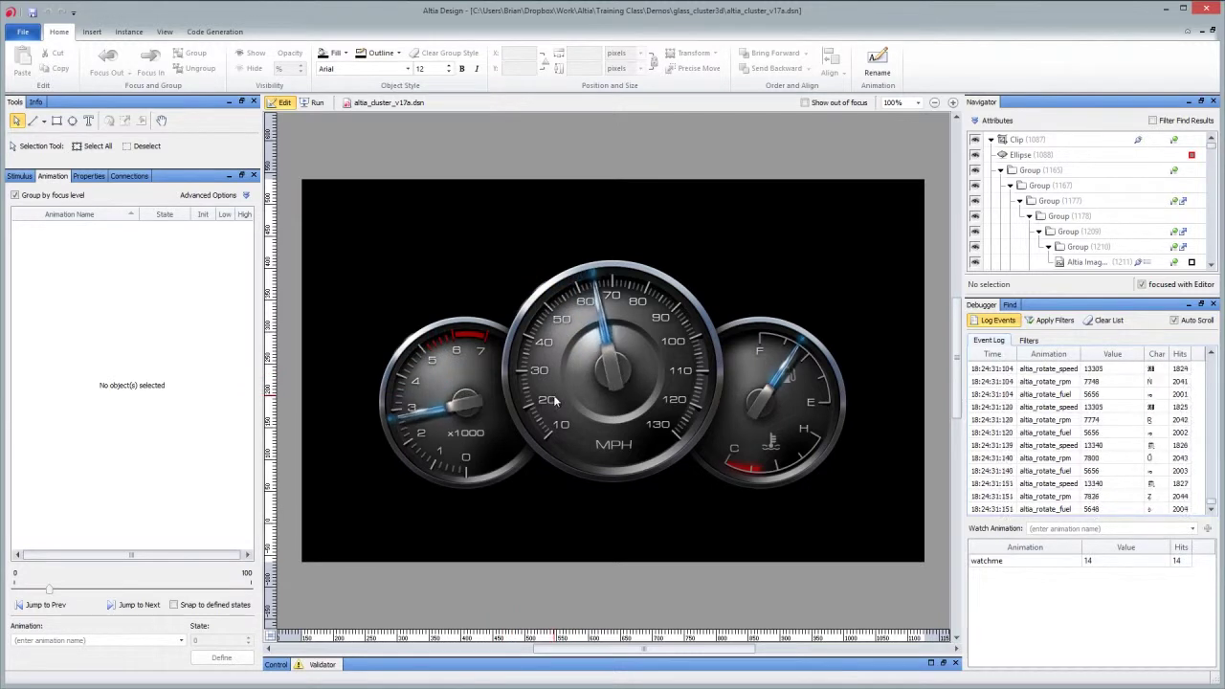
click(1028, 340)
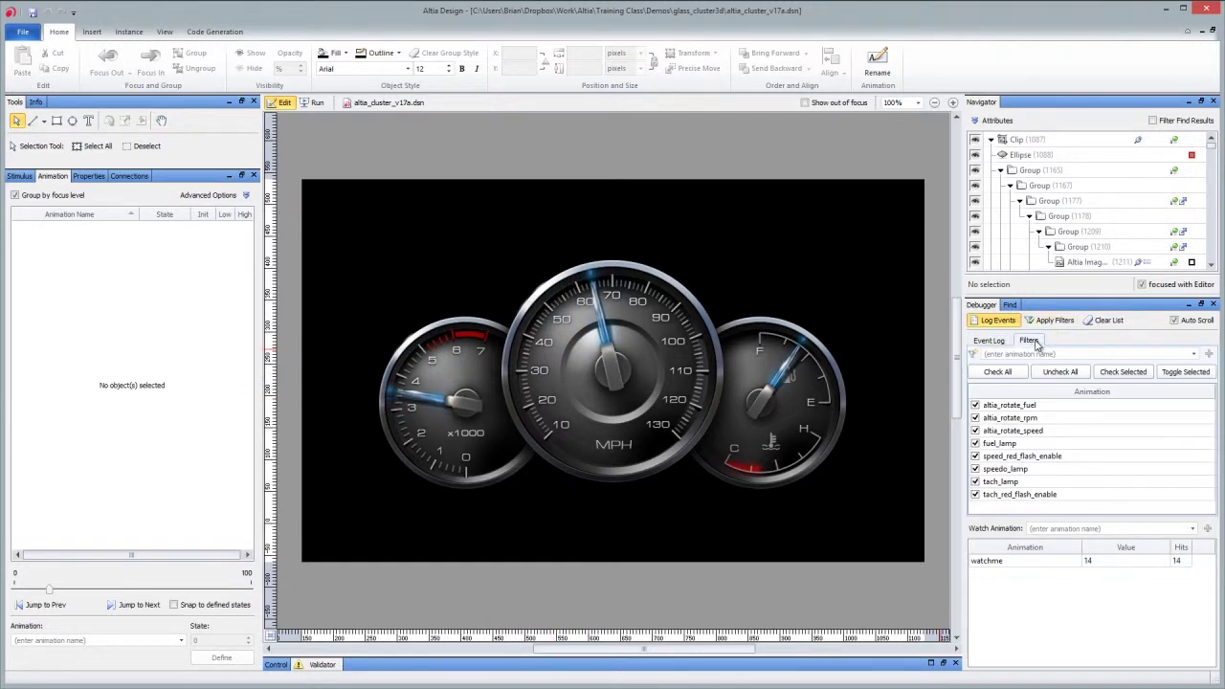
click(976, 405)
click(975, 417)
click(975, 429)
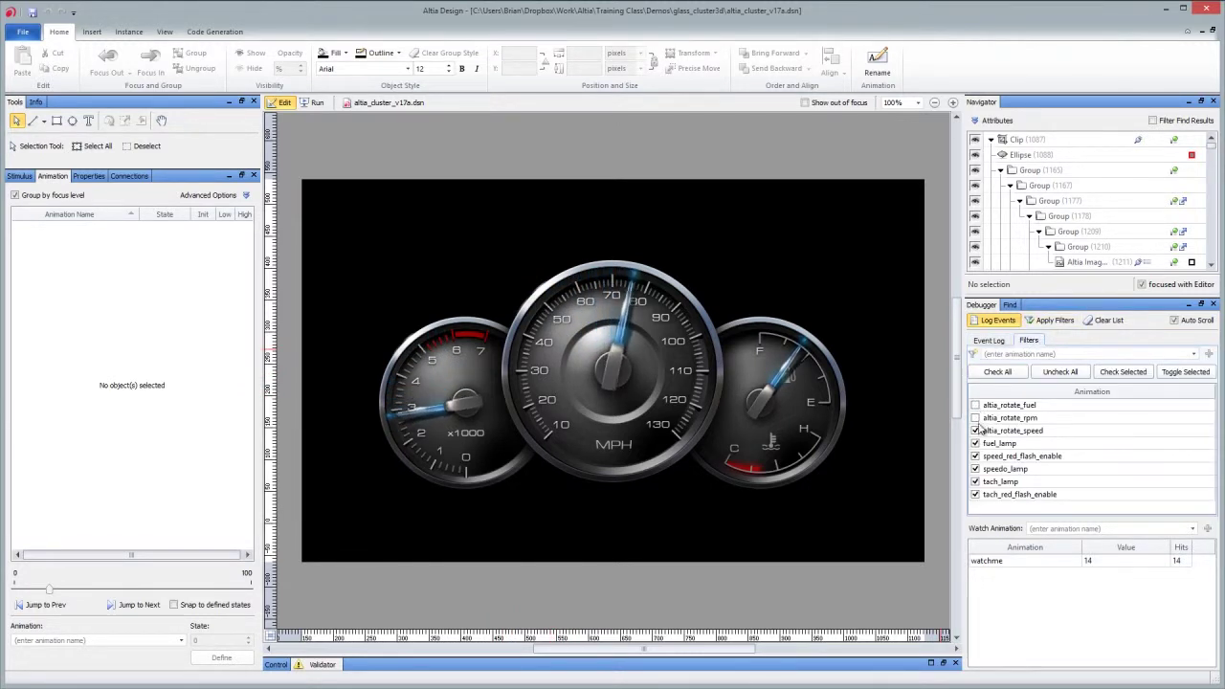
click(992, 342)
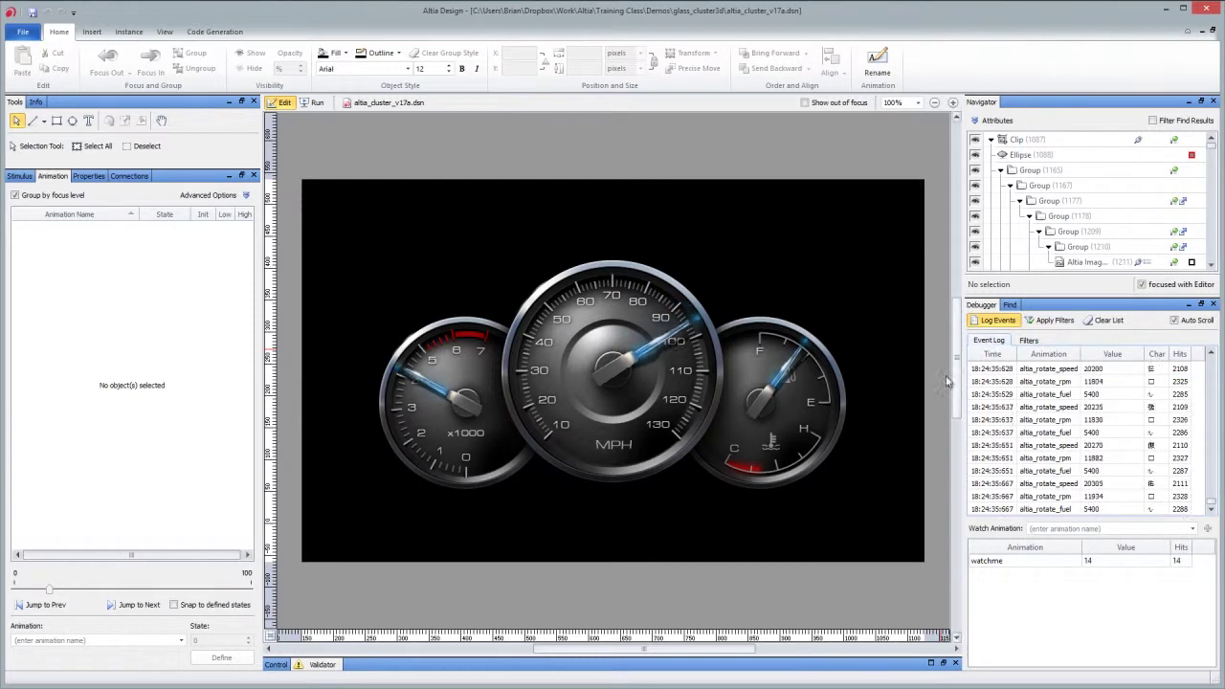
click(1053, 321)
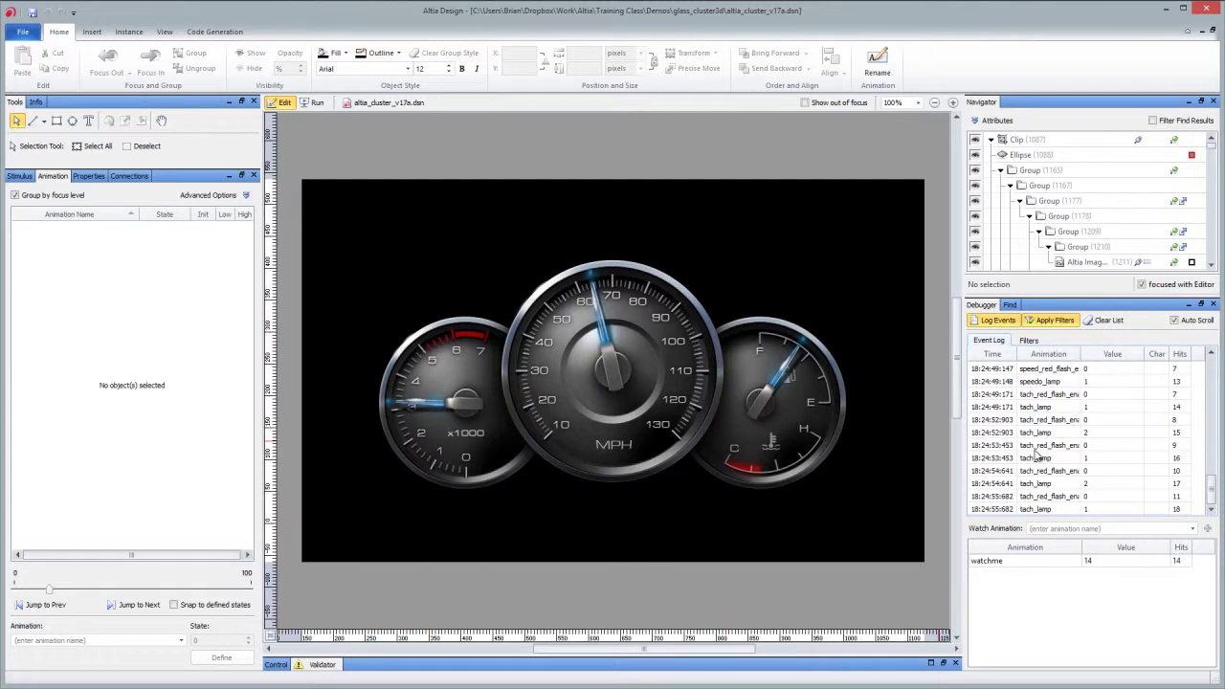
Switch between the debugger's filter list and event log, ending on the filter list
click(1029, 341)
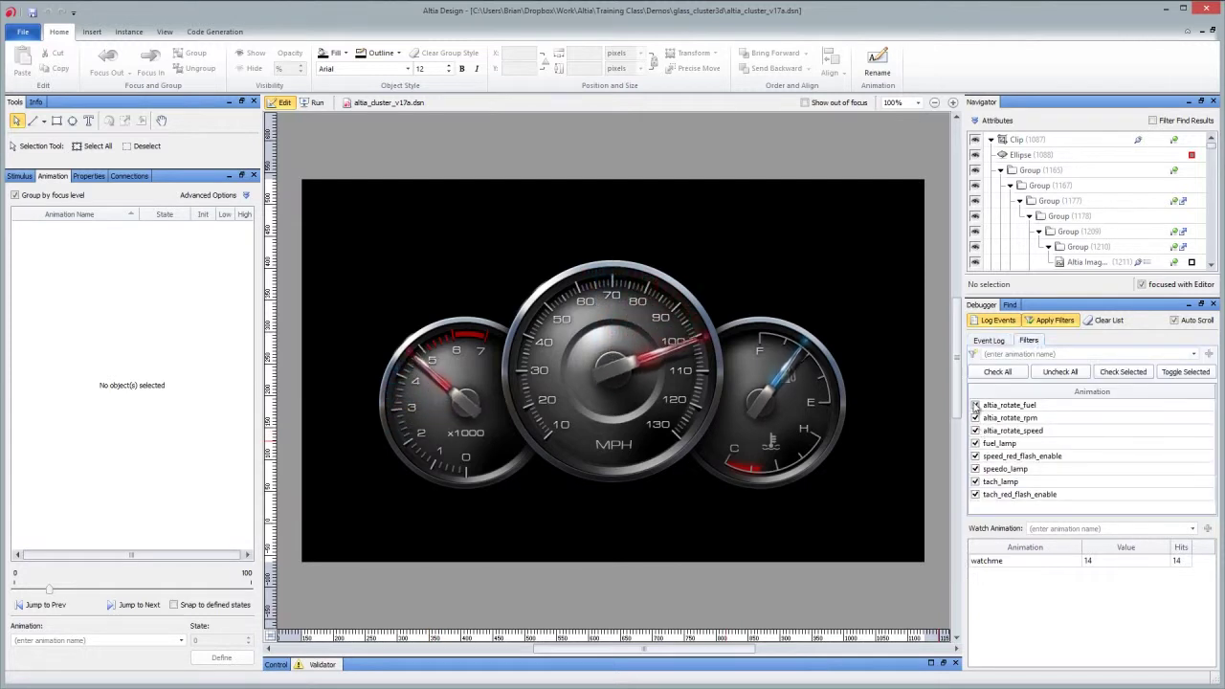
click(1000, 342)
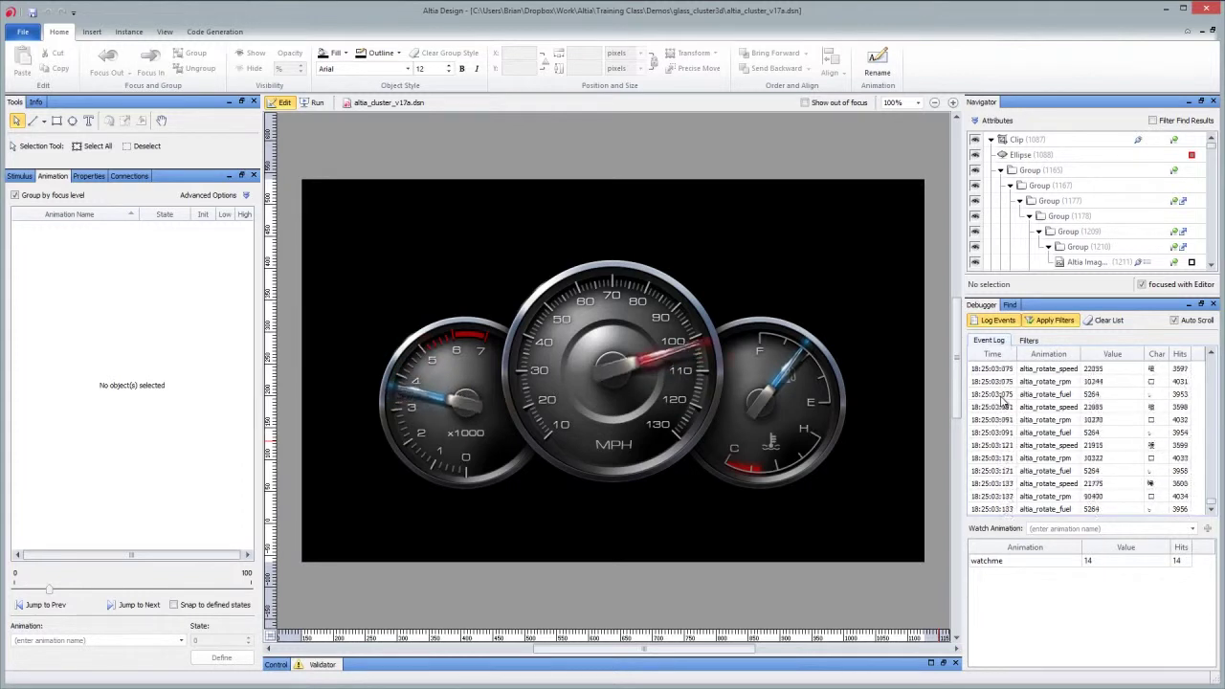
click(1027, 342)
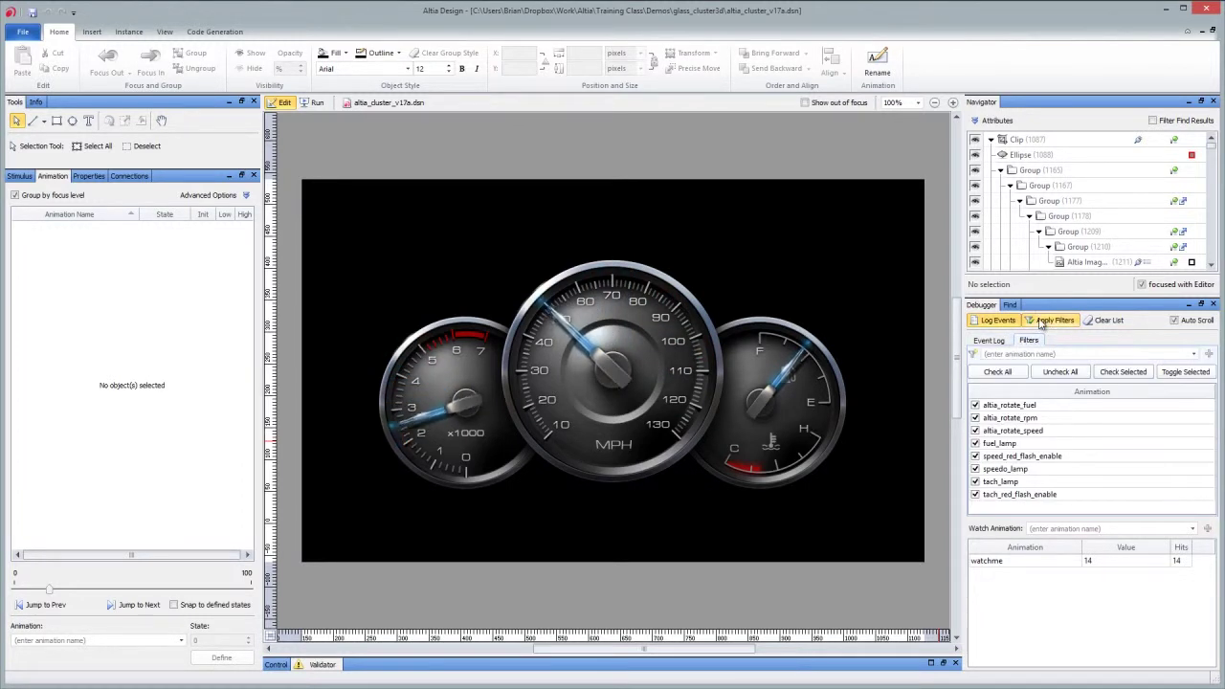
Select altia_rotate_fuel in the filter list, apply filters, then turn event filtering off
click(994, 344)
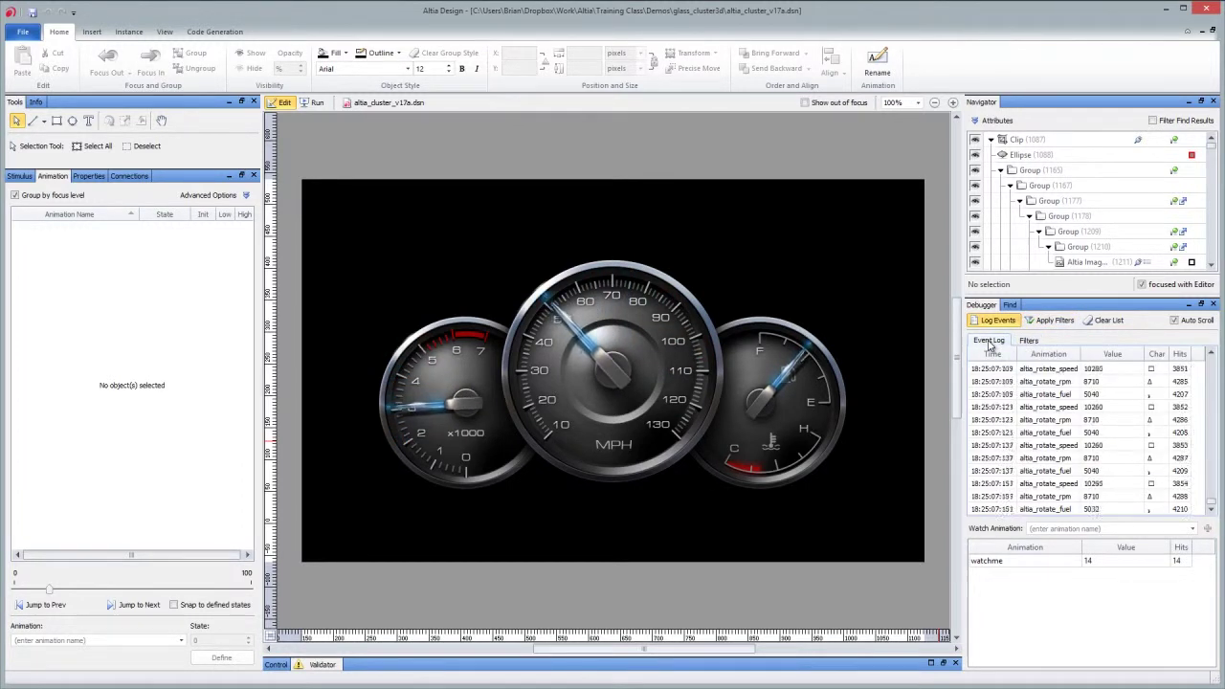
click(1034, 342)
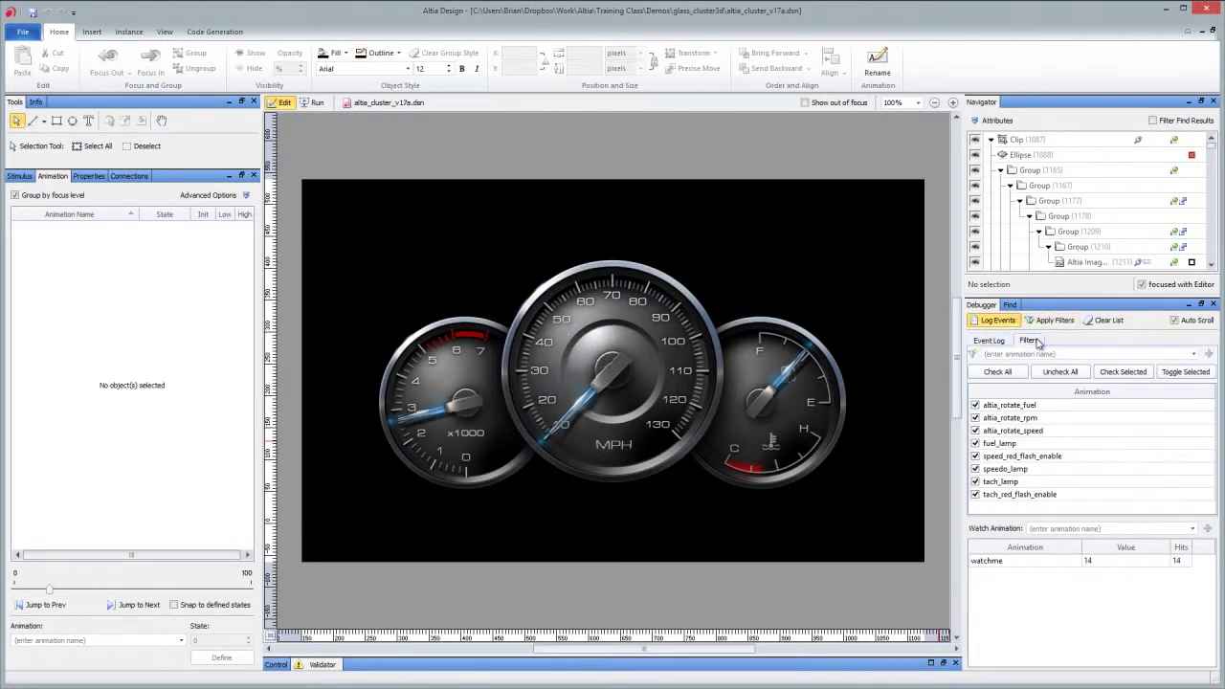
click(976, 406)
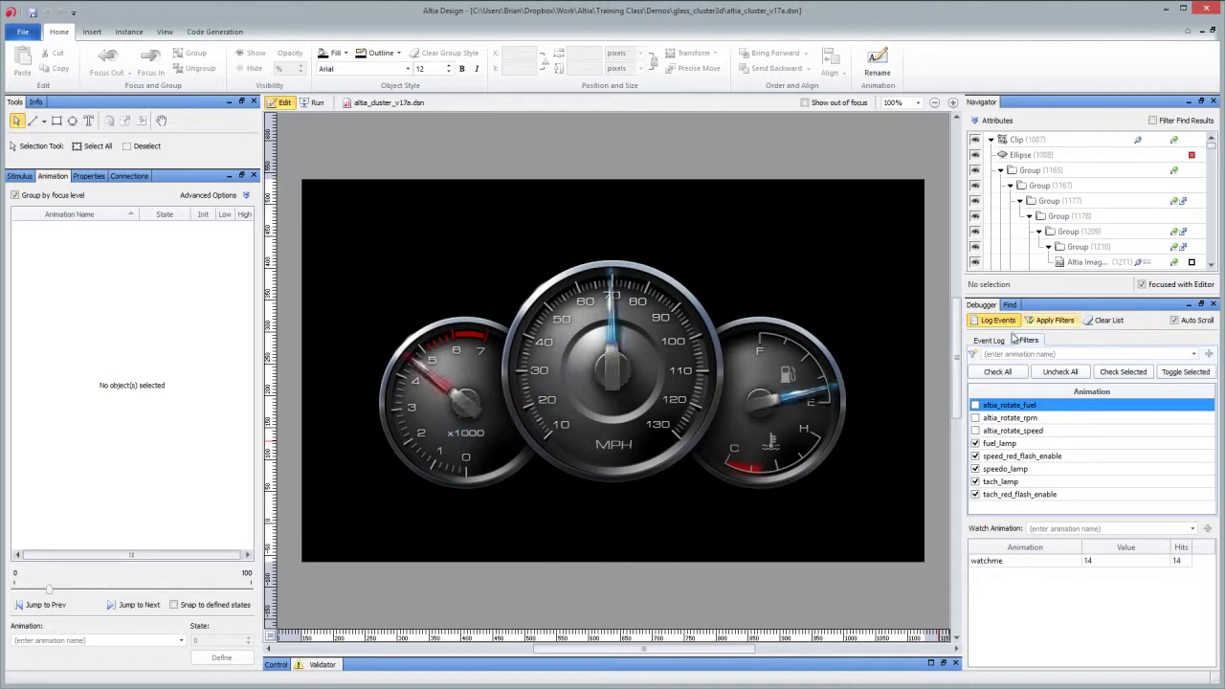
click(1047, 323)
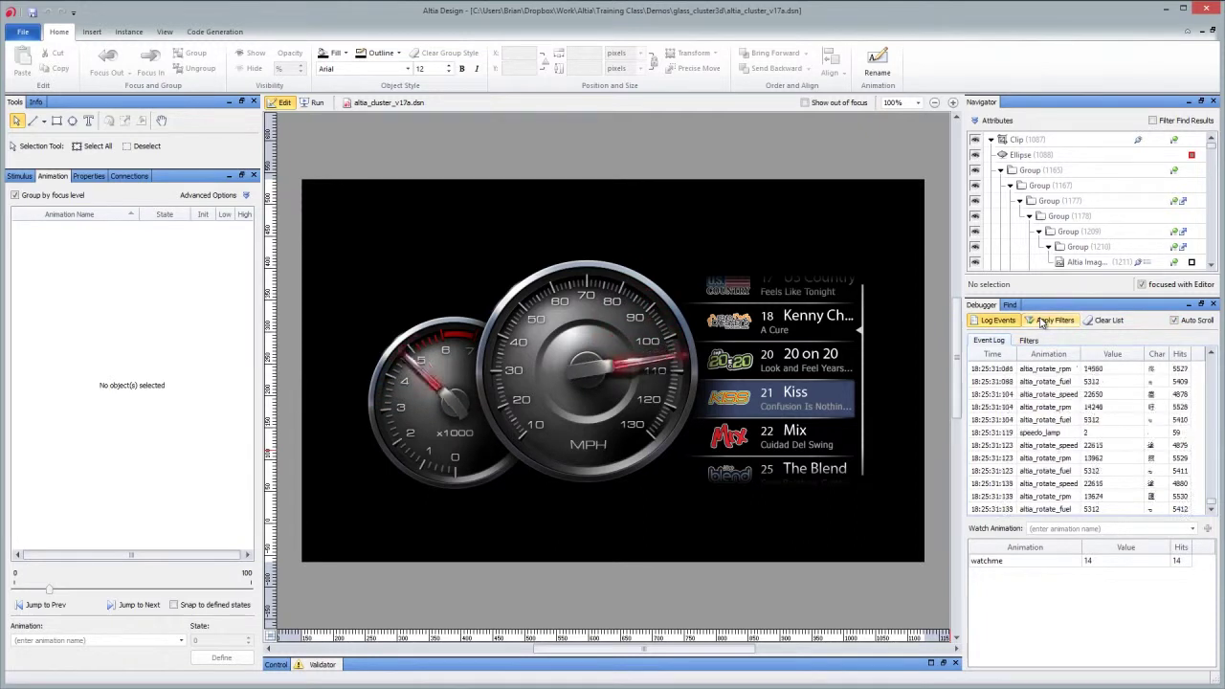
click(1043, 322)
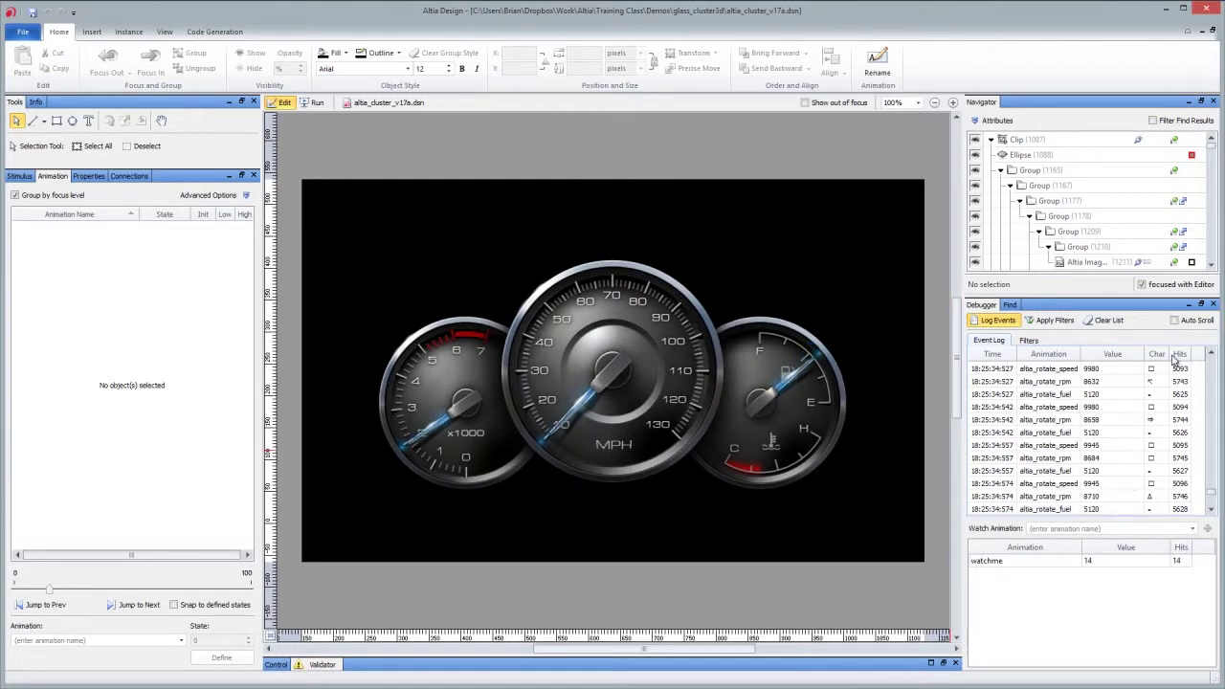
Turn Auto Scroll on, then off to browse back through the log, then on again
click(1175, 320)
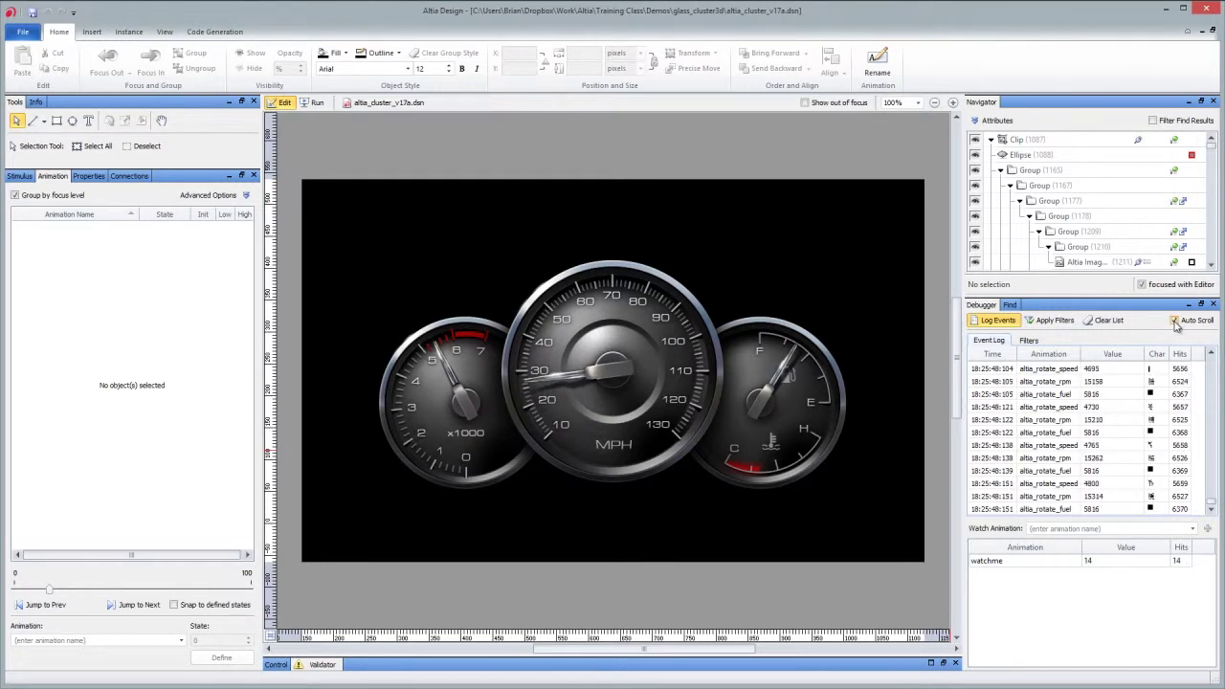
click(1175, 320)
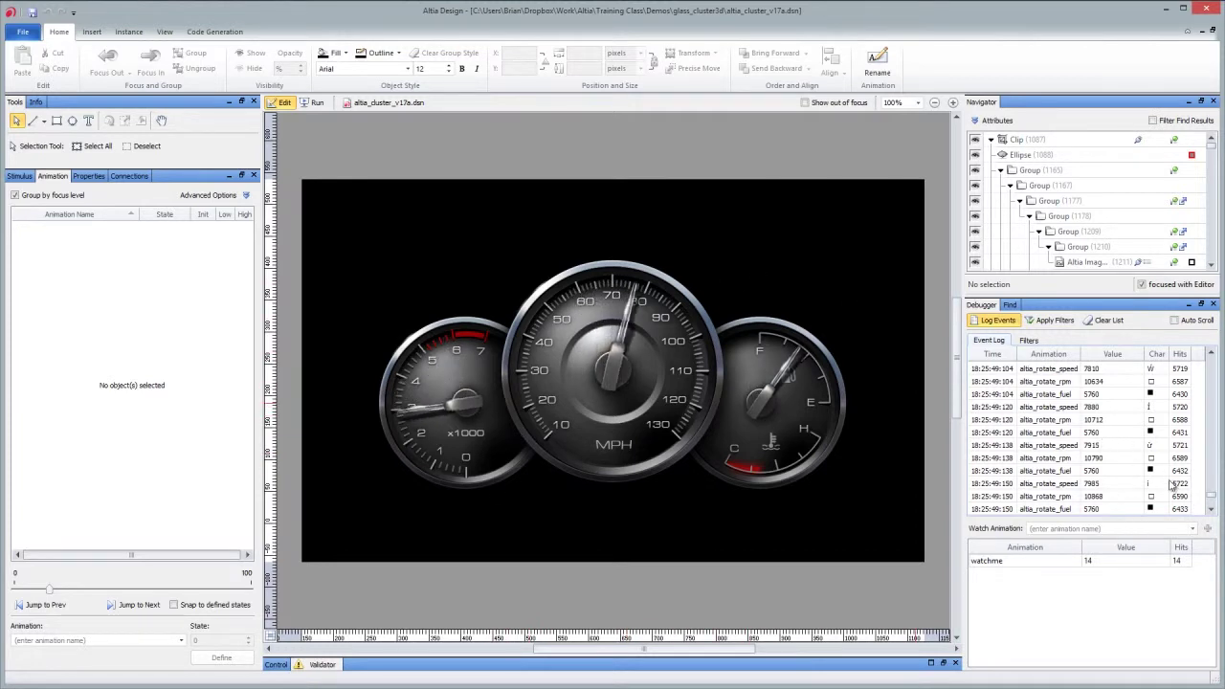
drag(1212, 501, 1214, 496)
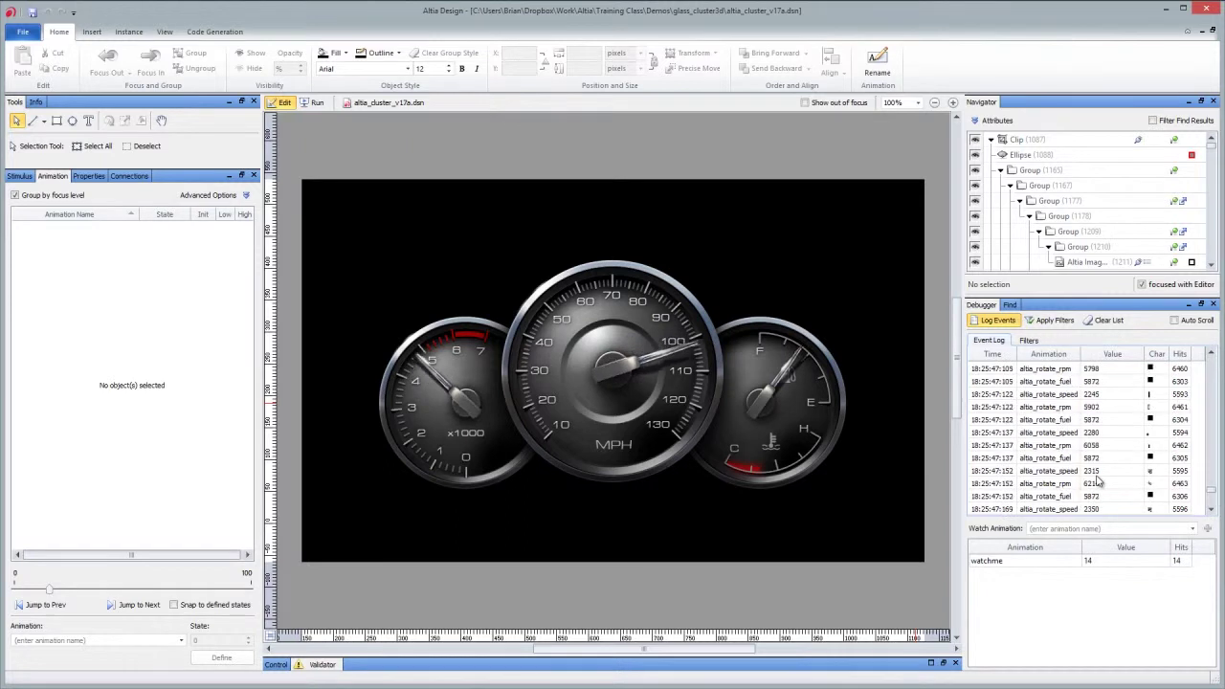
scroll(1099, 484, up, 4)
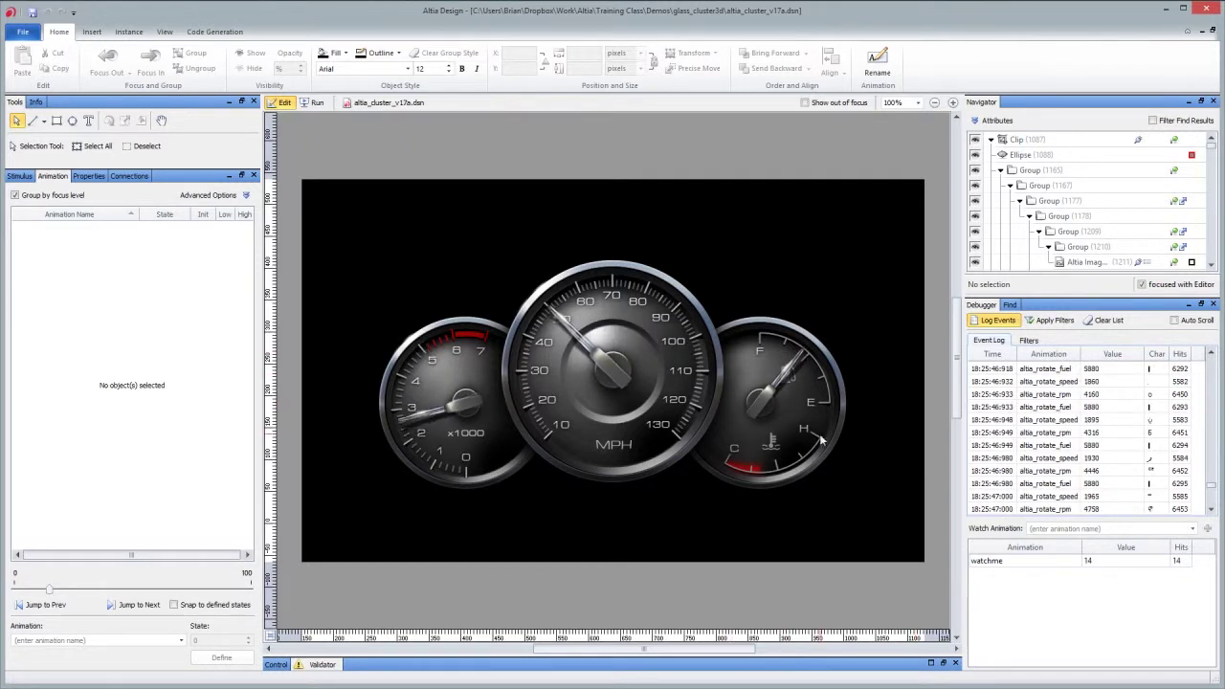
click(1179, 324)
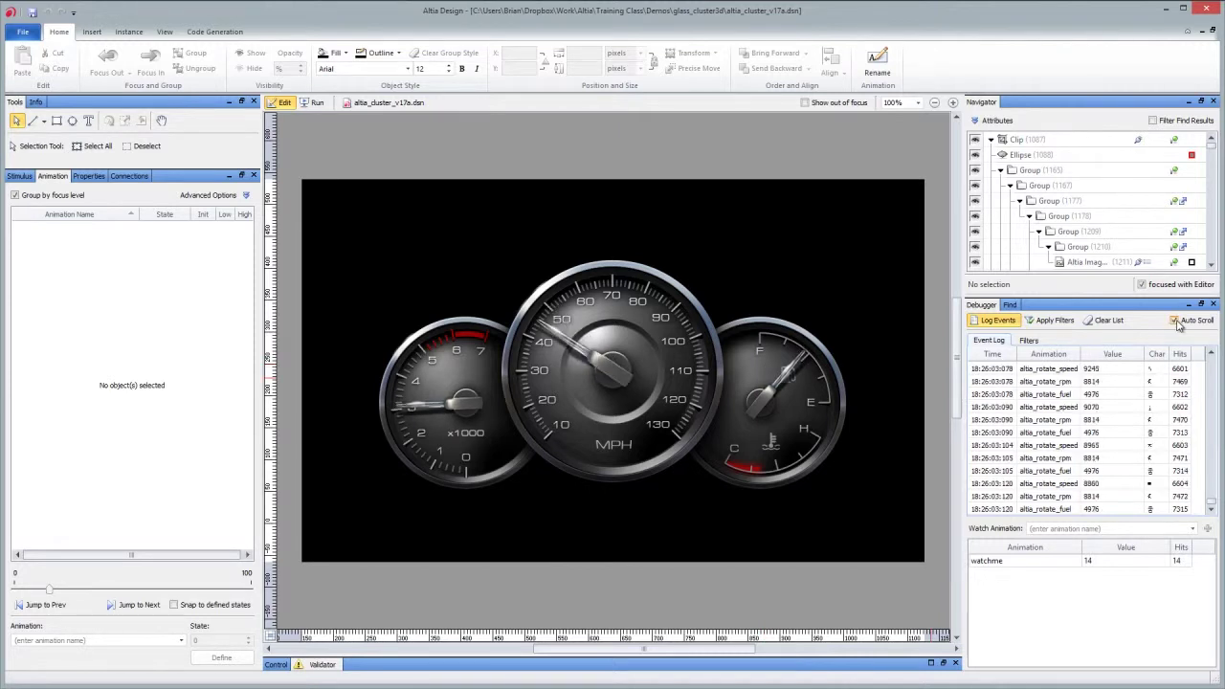
click(1029, 341)
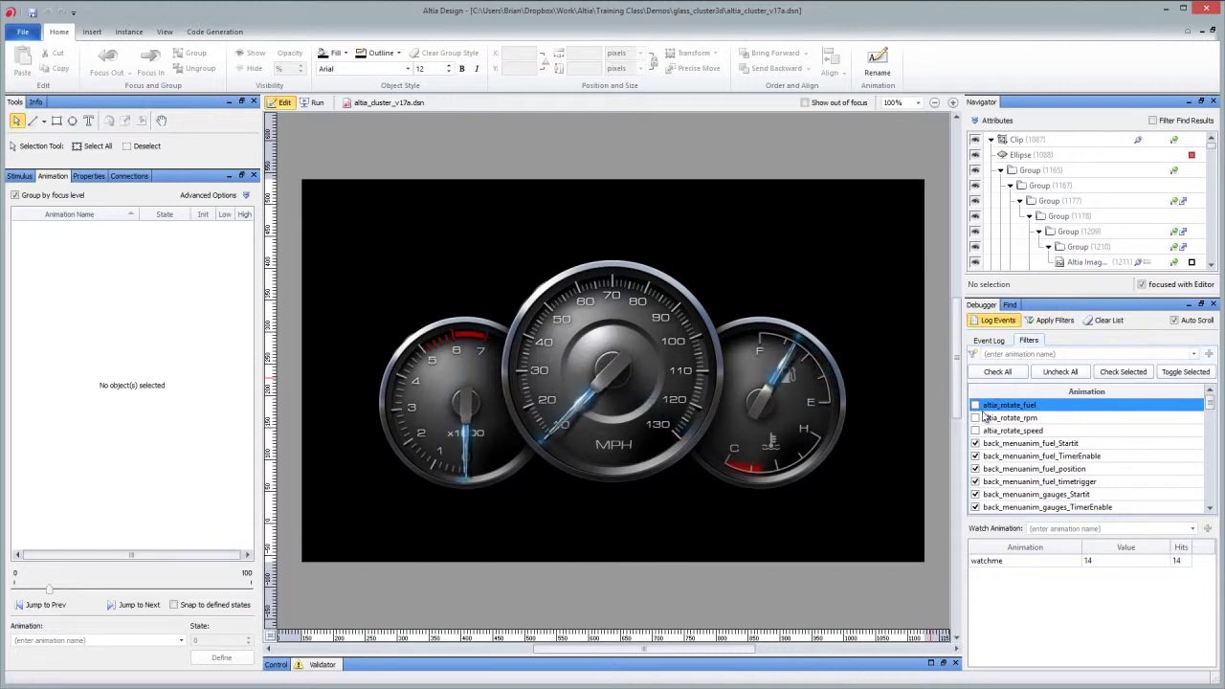
Select altia_rotate_fuel in the filter list and apply filters so rotate events disappear
click(976, 406)
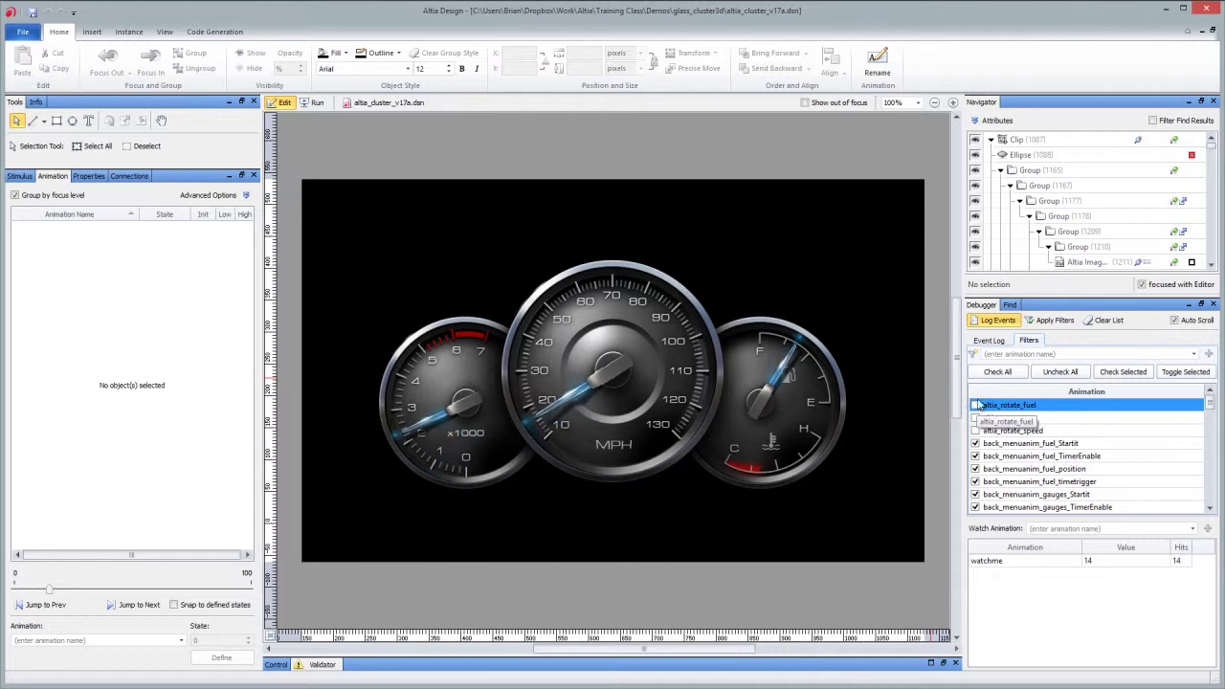
click(1057, 321)
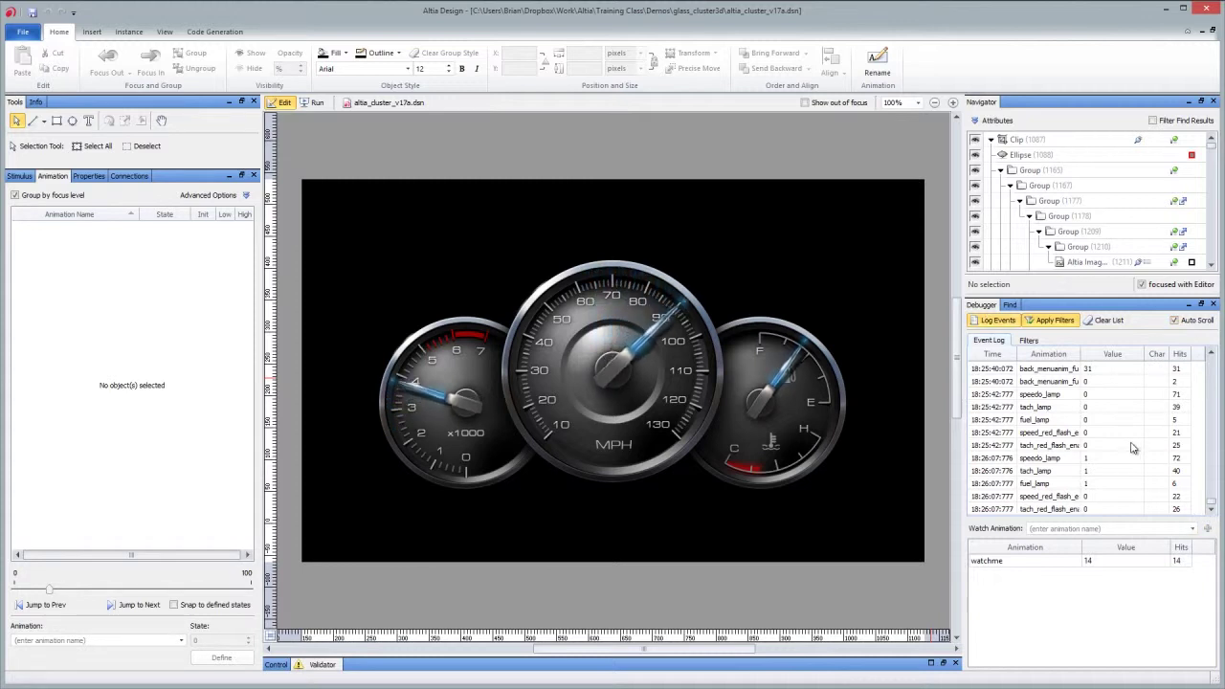
click(1094, 527)
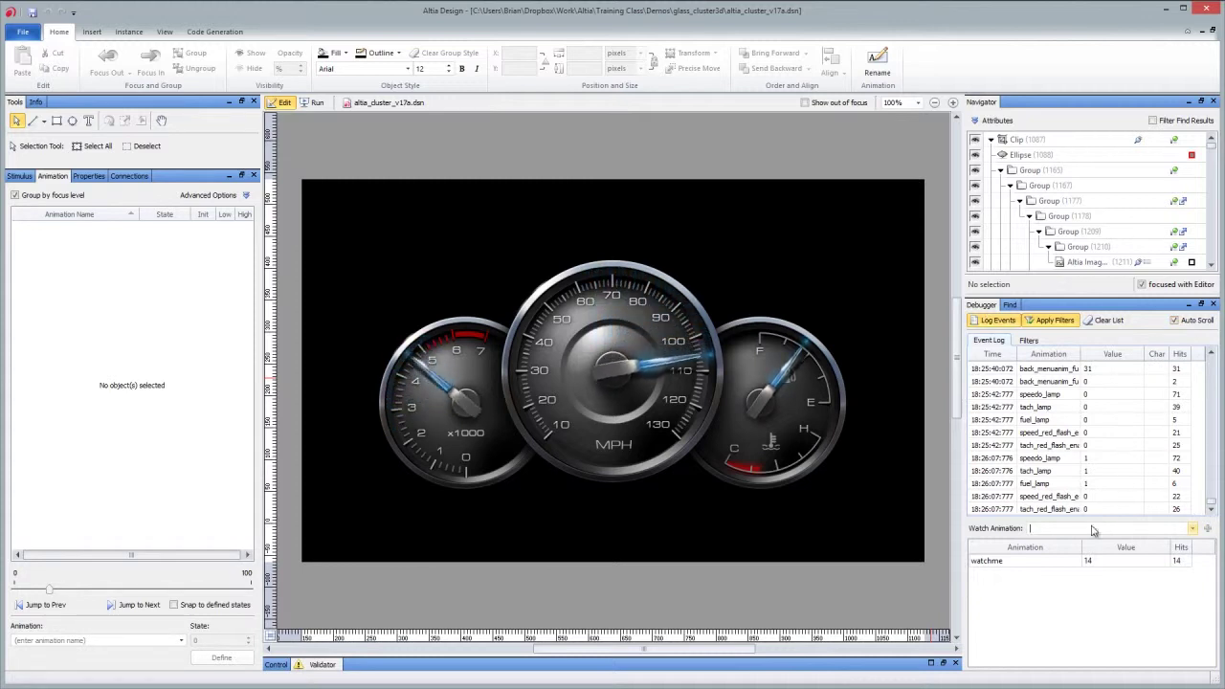
Add altia_rotate_speed to the watch list, checking its exact name in the filter list first
click(1044, 341)
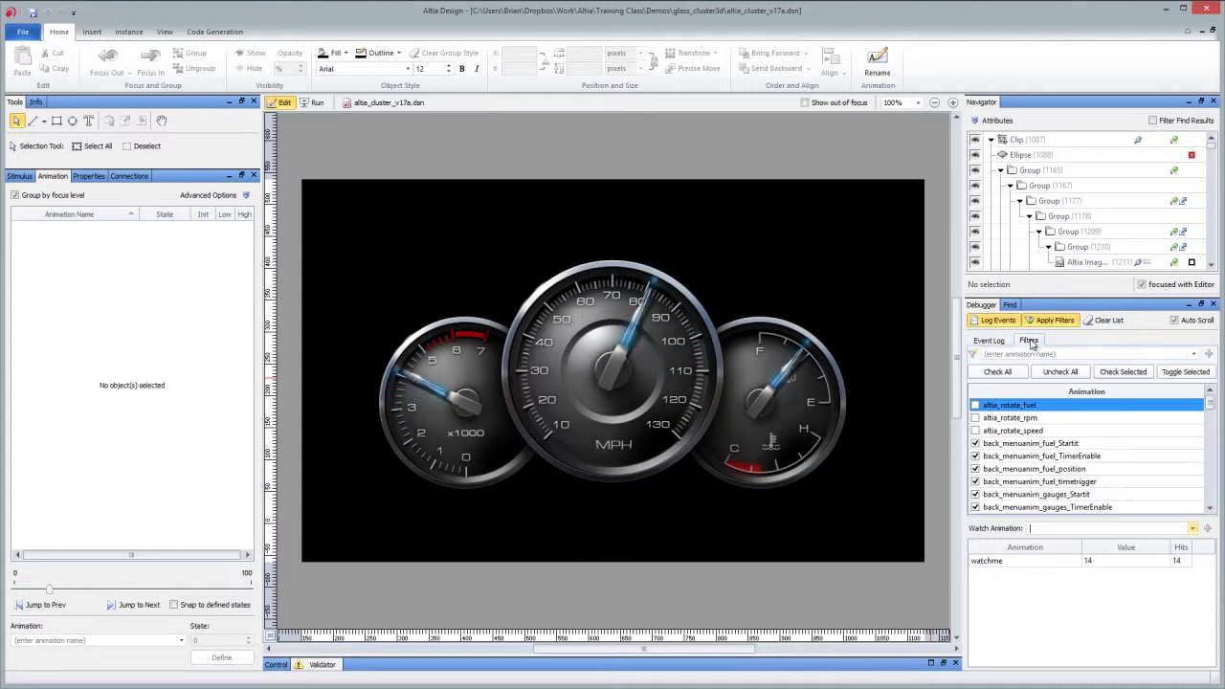
click(1018, 434)
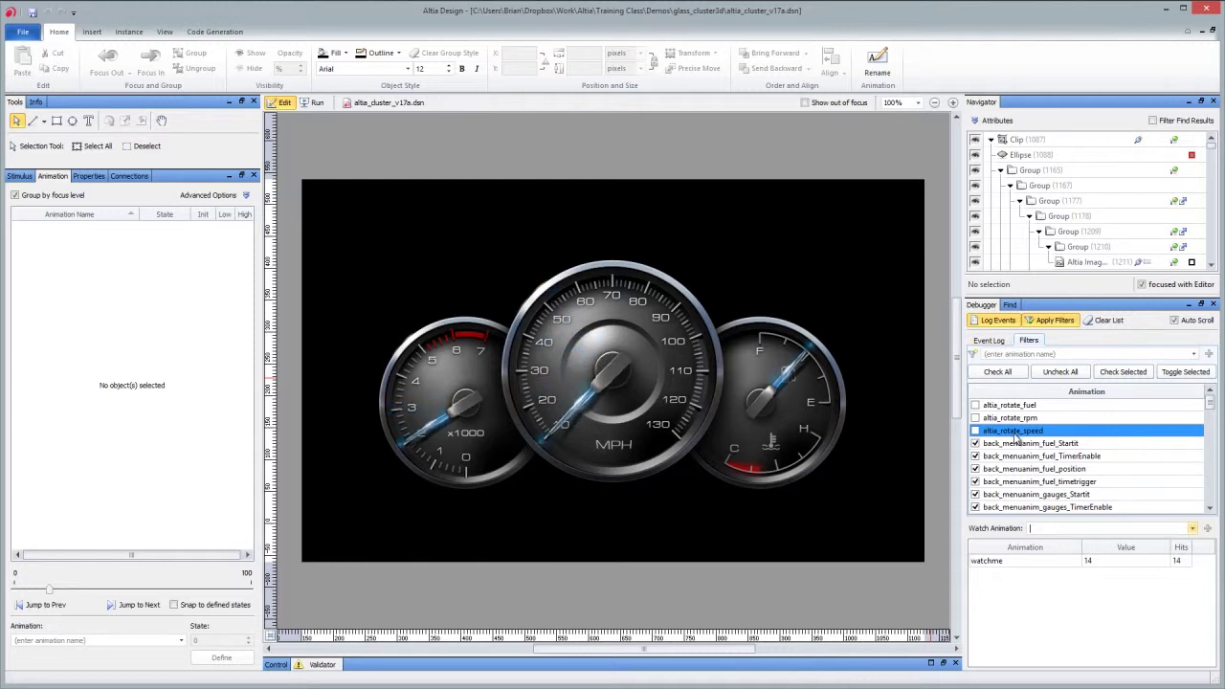
text(alt)
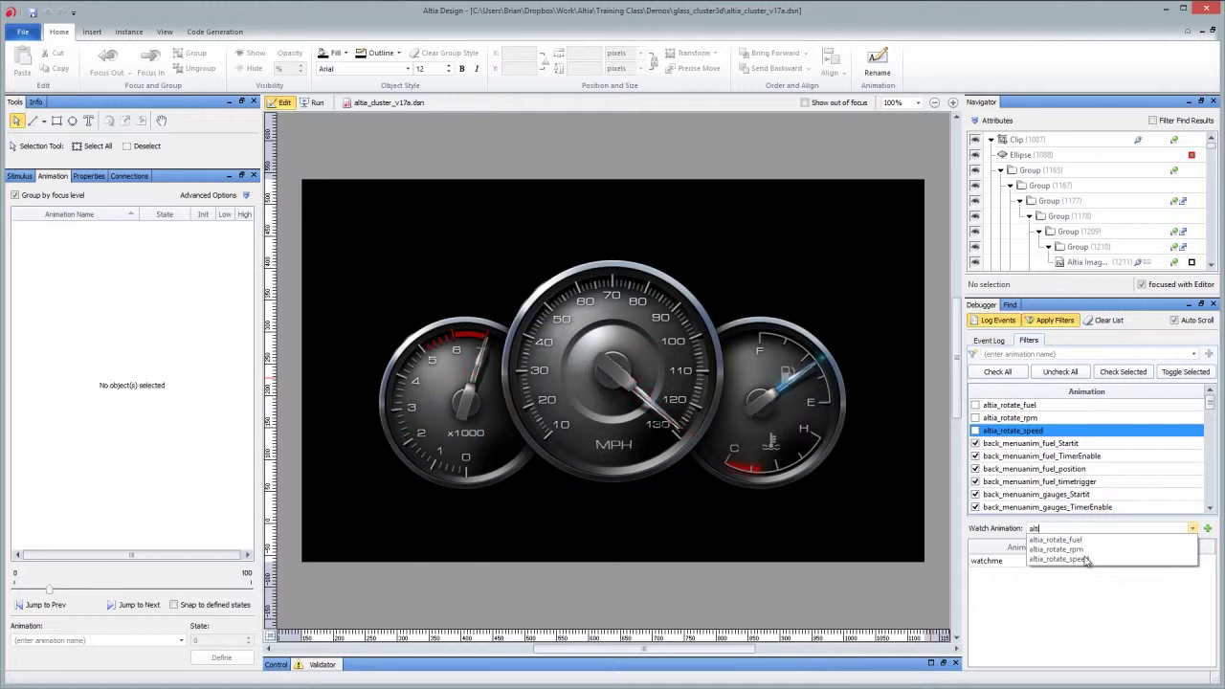
click(1087, 563)
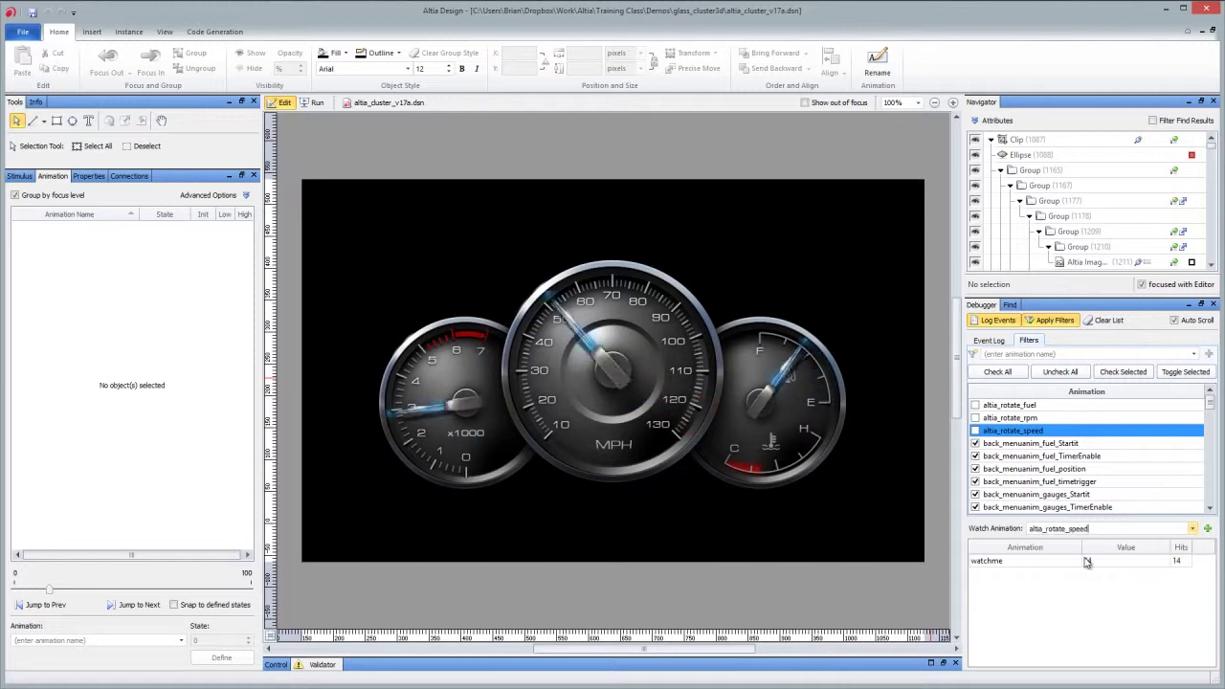
key(Return)
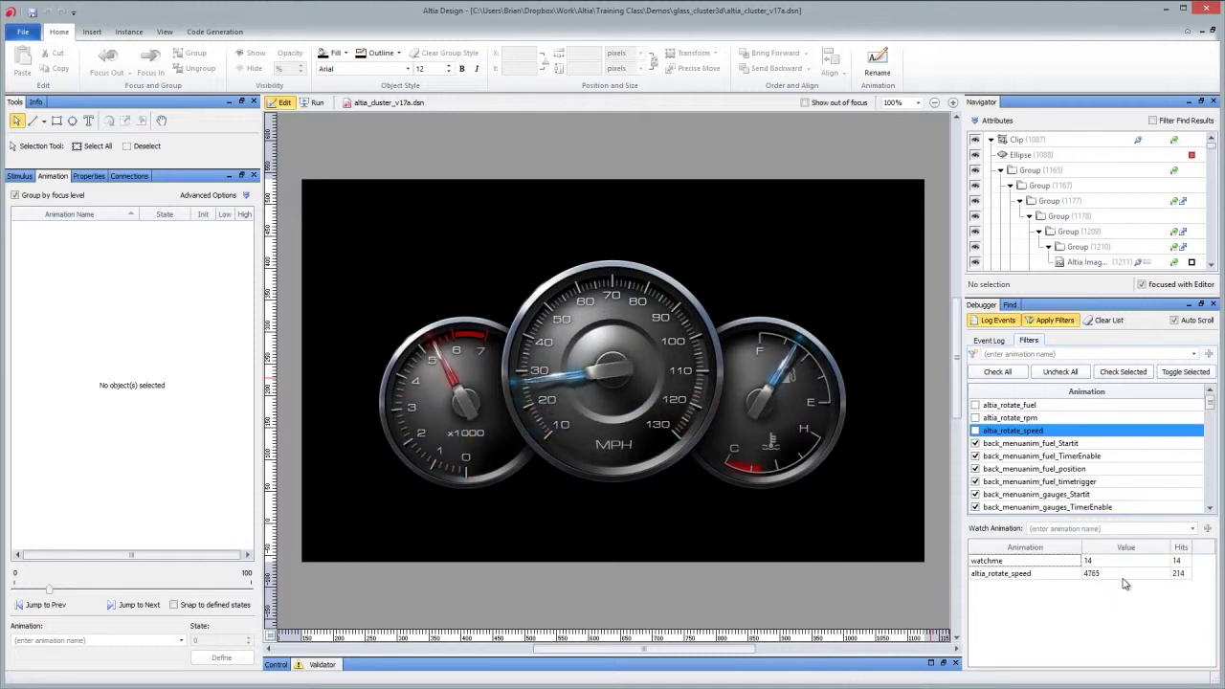
click(988, 340)
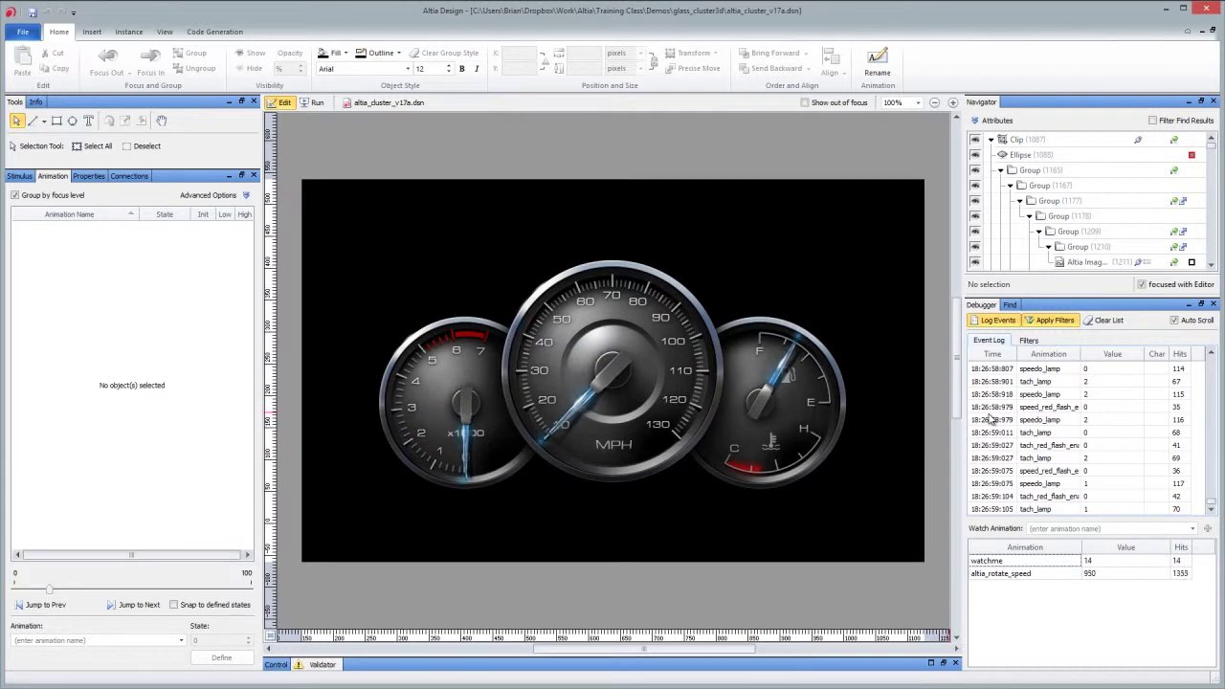
Open the cluster's radio-station menu and move the highlight down to 21 Kiss
click(586, 406)
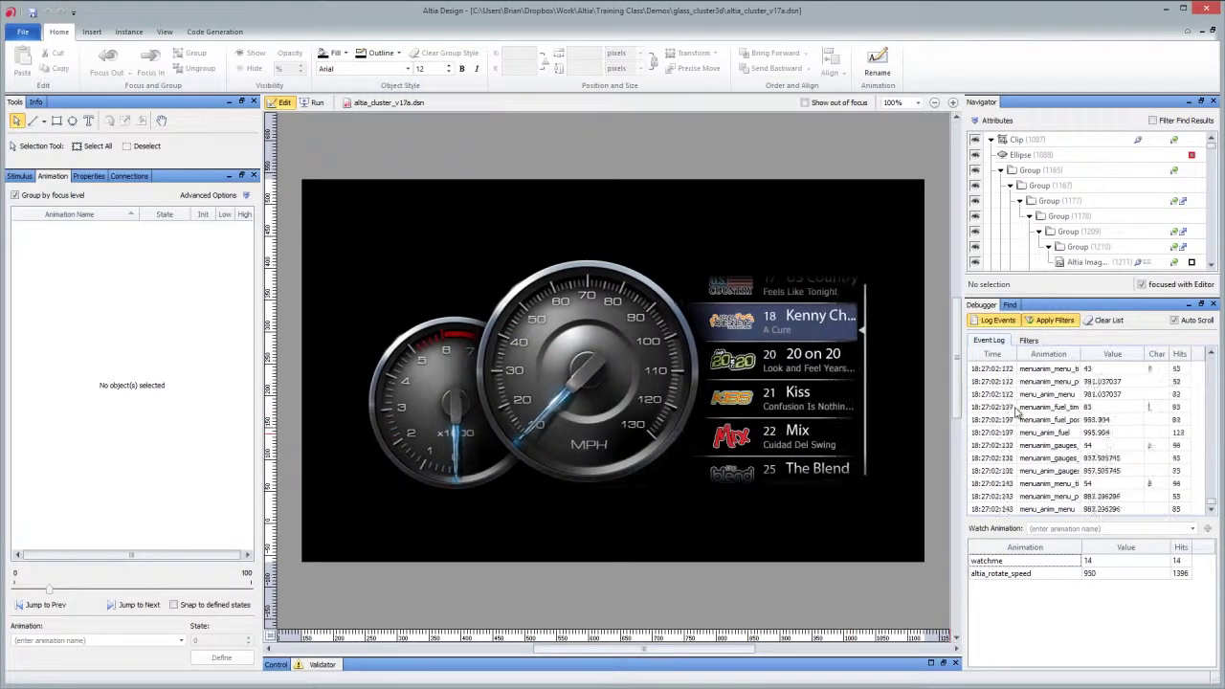
key(Down)
key(Down)
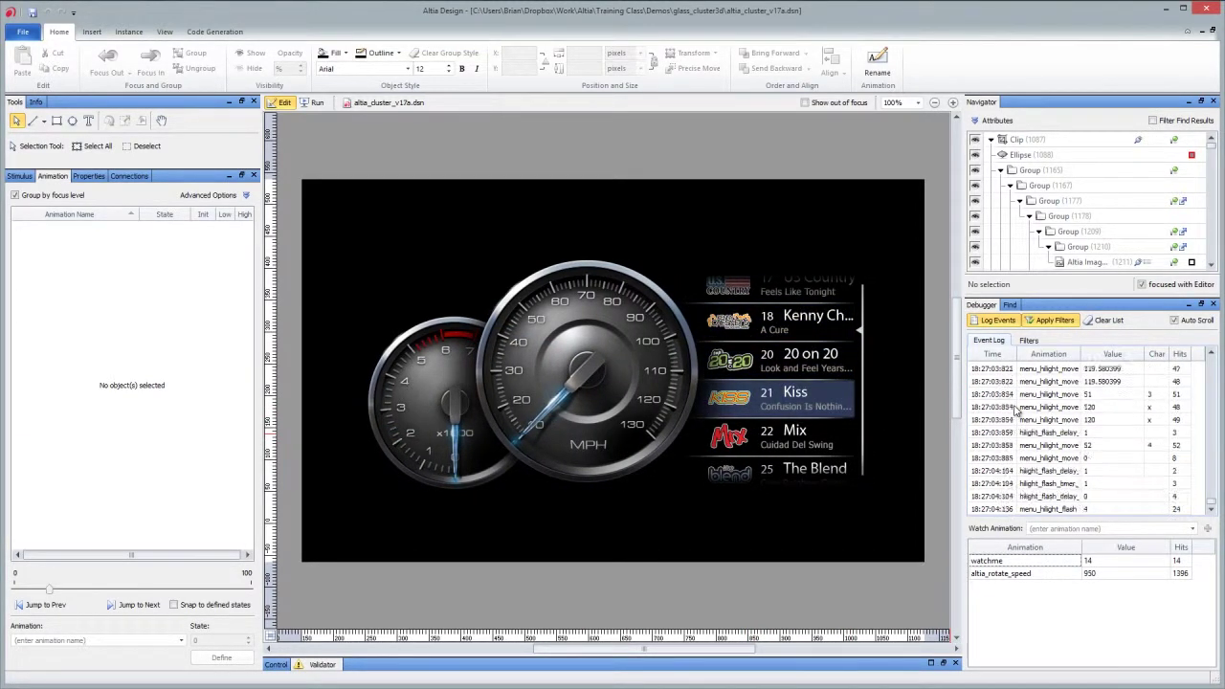